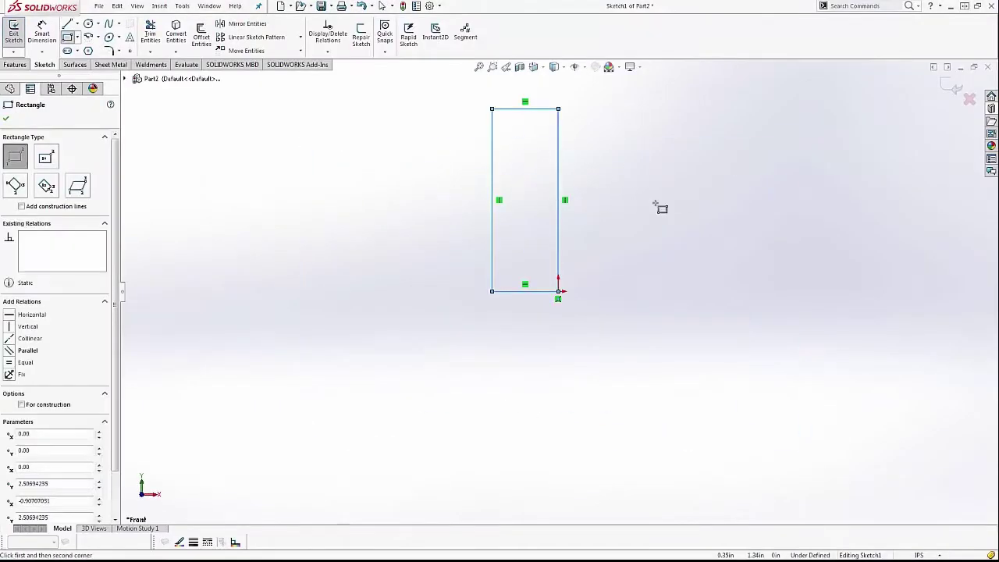
Dimension the front-view rectangle to 2.50 wide and 14.00 tall
key(Escape)
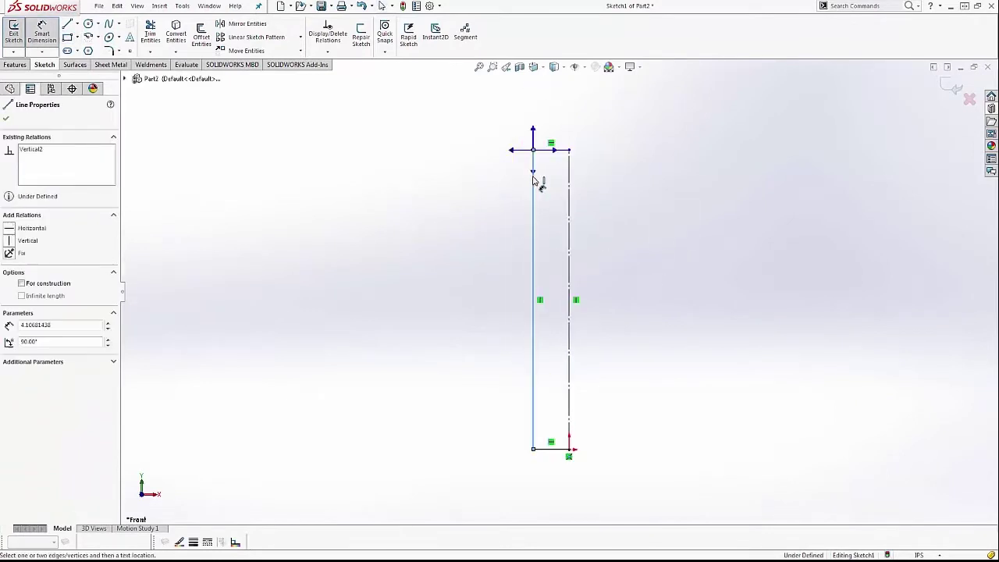
click(581, 117)
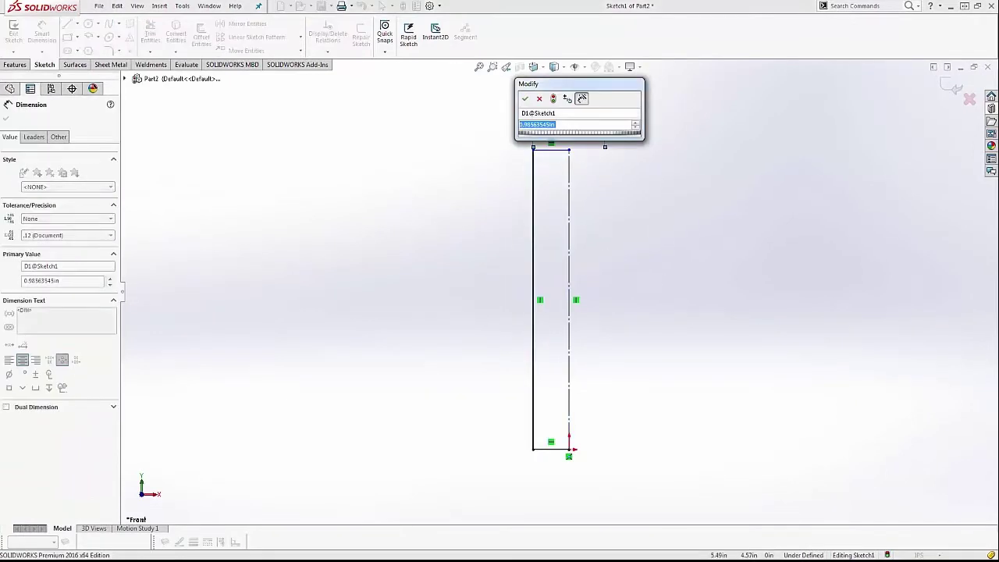
text(5)
key(Return)
click(535, 212)
click(511, 204)
text(14)
key(Return)
key(Escape)
key(l)
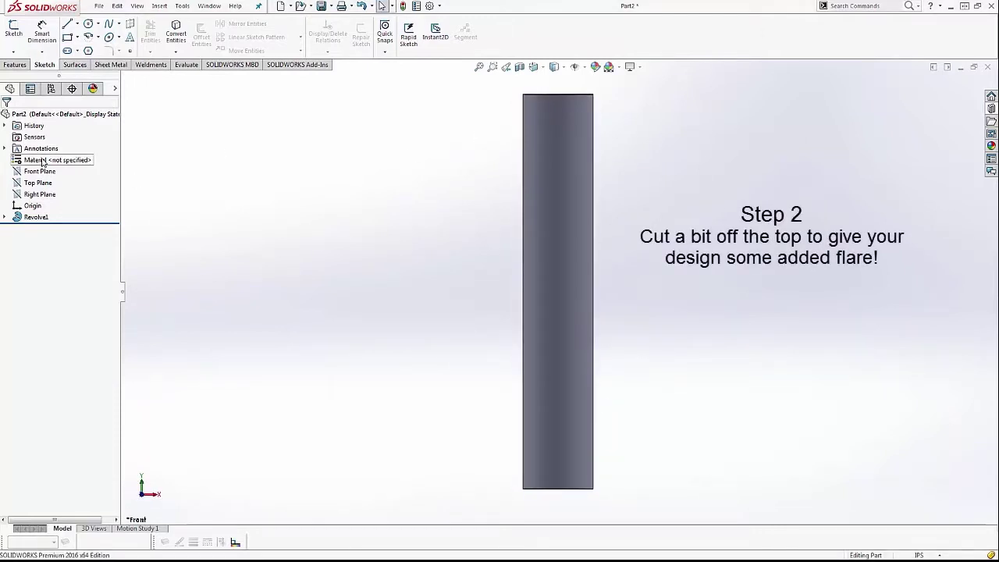
Sketch a triangle at the cylinder's top corner on the Front Plane
click(39, 171)
click(67, 24)
click(577, 96)
click(523, 95)
scroll(523, 98, down, 2)
key(Escape)
Extrude-cut the triangle Through All to slice the cylinder's top at an angle
key(ctrl+e)
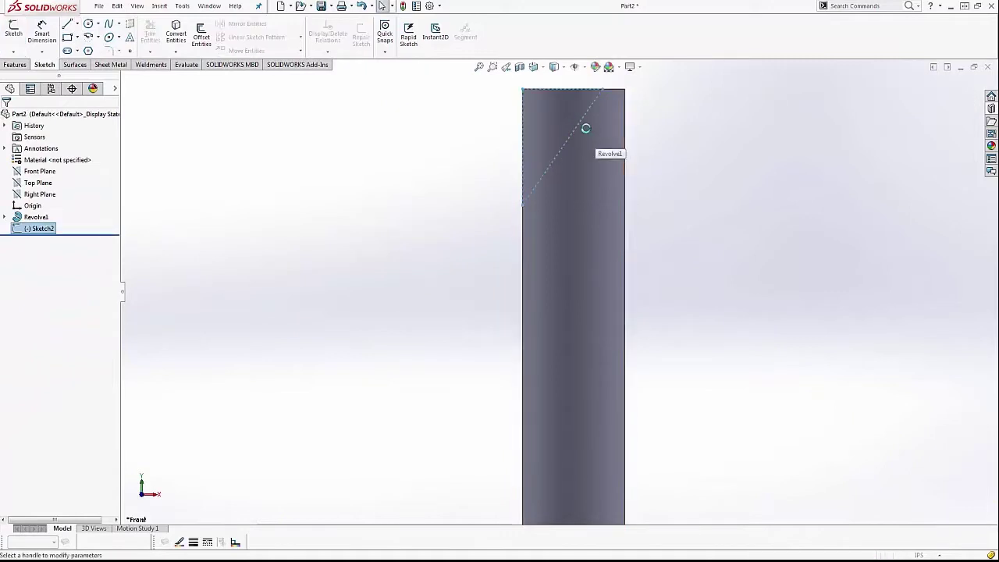
click(65, 181)
click(68, 196)
key(Return)
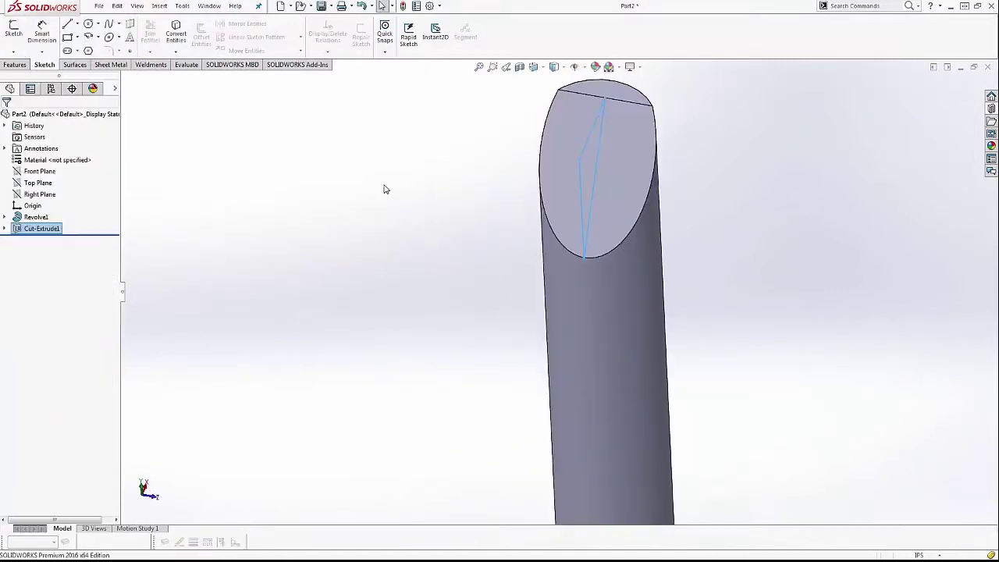
key(ctrl+7)
click(518, 244)
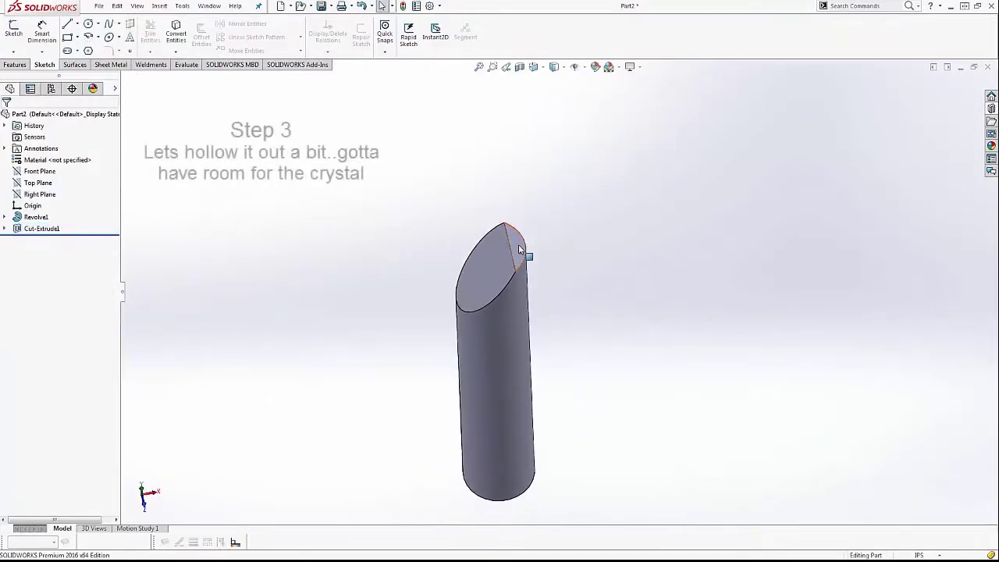
Sketch a 2.25-diameter circle on the slanted top face
click(558, 291)
click(613, 127)
key(d)
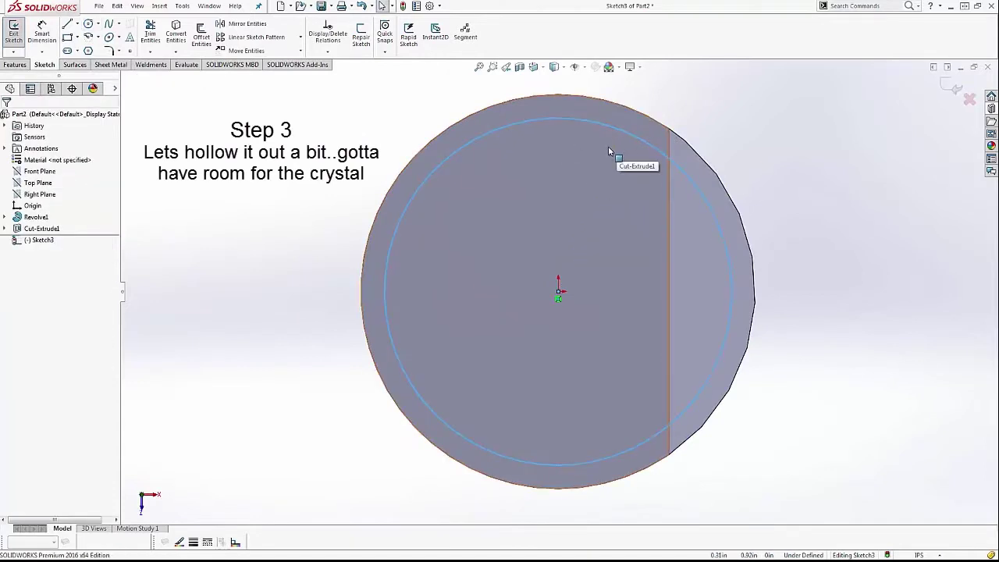
click(667, 161)
click(770, 108)
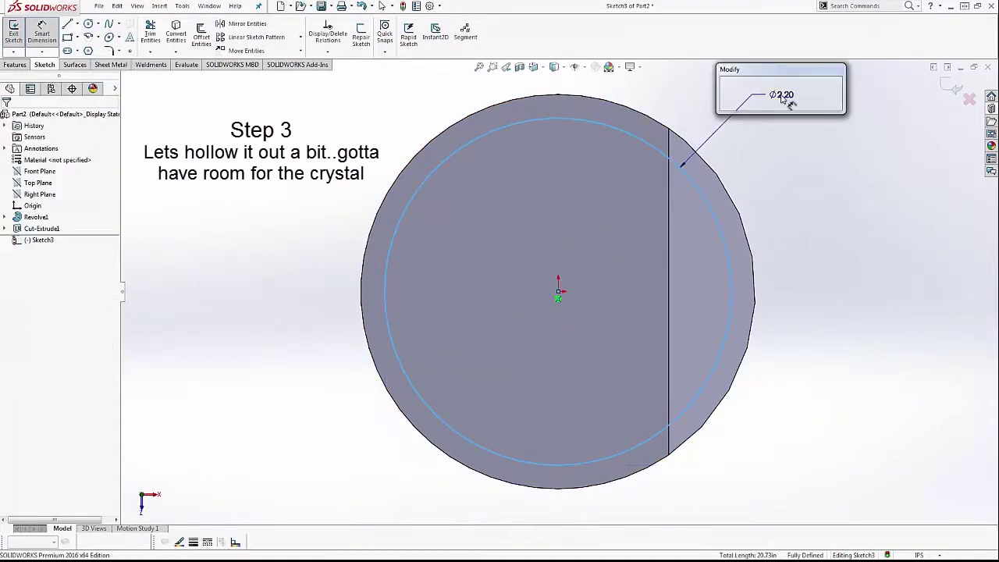
text(2)
key(Return)
Extrude-cut the circle deep into the hilt to make an open tube
key(e)
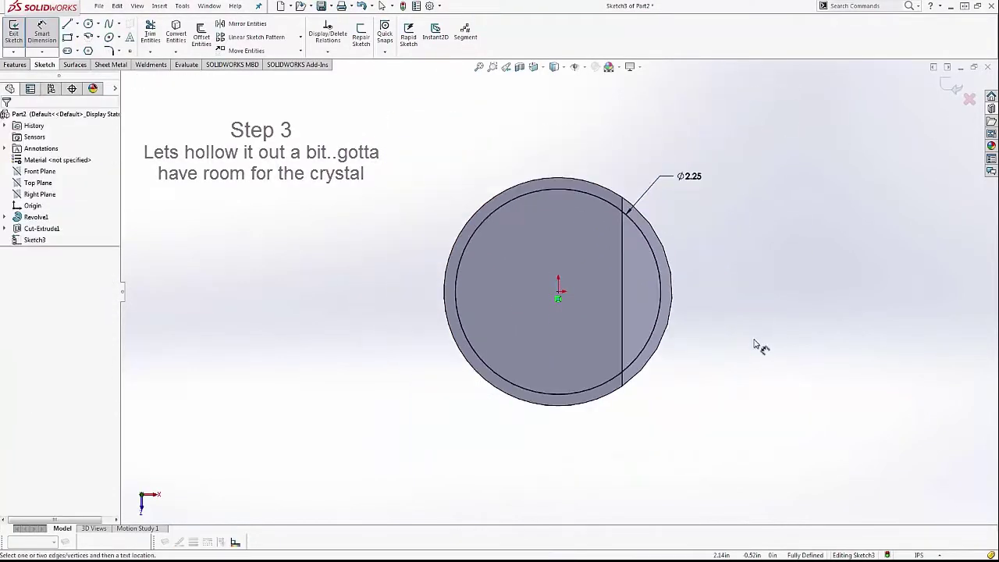
drag(611, 196, 609, 387)
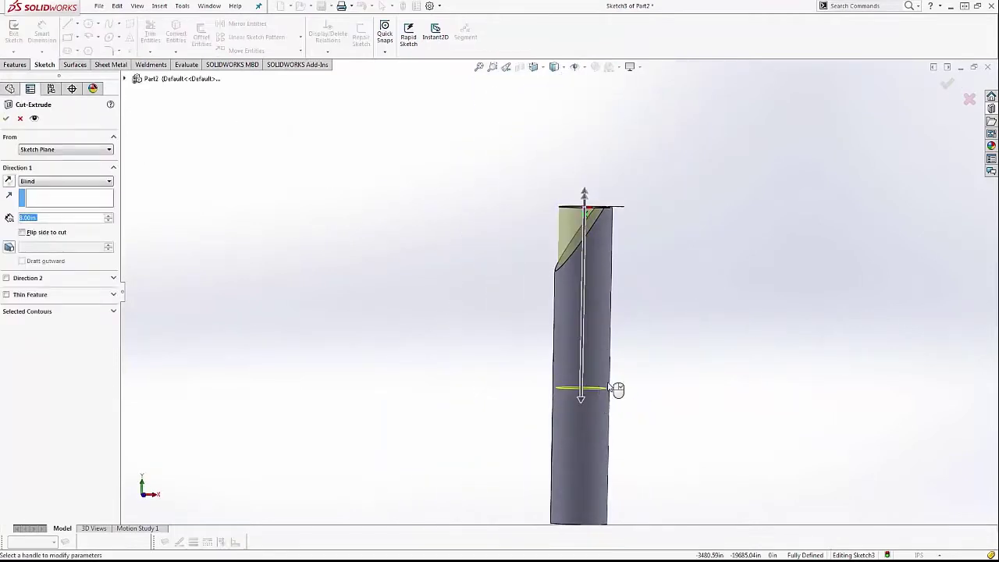
key(Return)
mouse_move(451, 247)
middle_down()
mouse_move(679, 274)
mouse_move(903, 256)
mouse_move(642, 401)
mouse_move(667, 226)
middle_up()
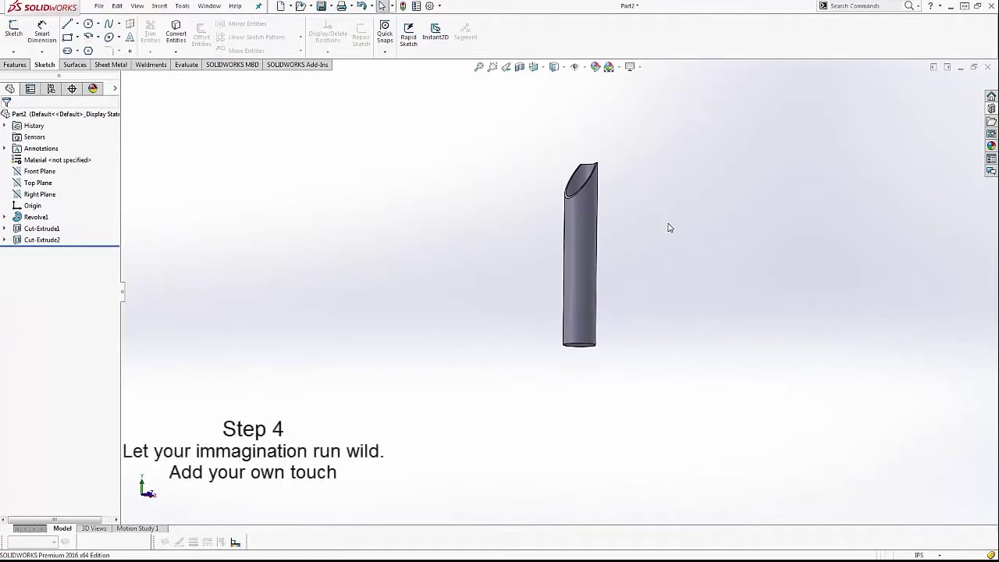
Sketch a tall rectangle on the bottom face, aligned vertically with the origin
click(586, 308)
key(c)
key(r)
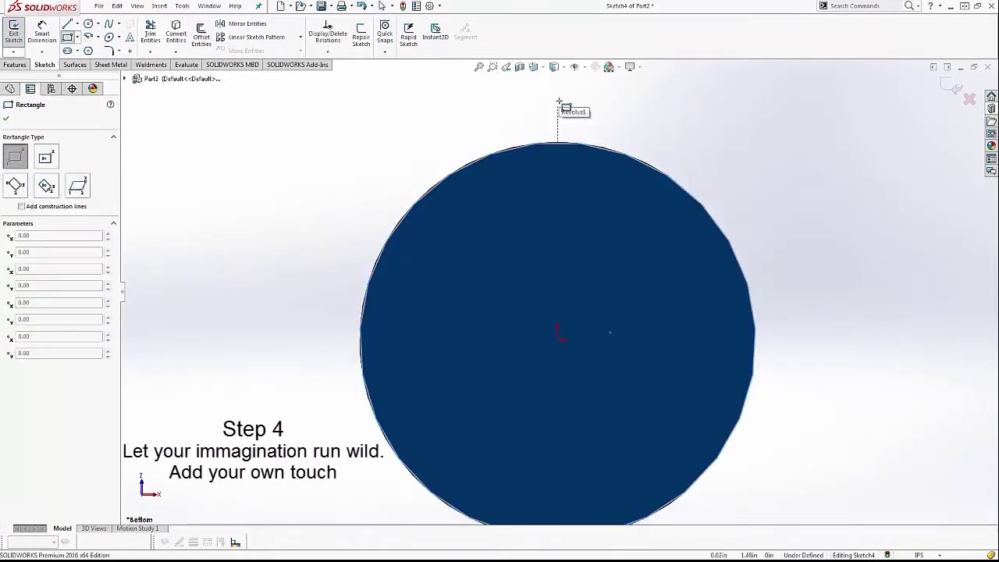
mouse_move(543, 119)
mouse_down()
mouse_move(579, 156)
mouse_move(557, 294)
mouse_up()
click(557, 293)
ctrl+click(558, 338)
click(601, 299)
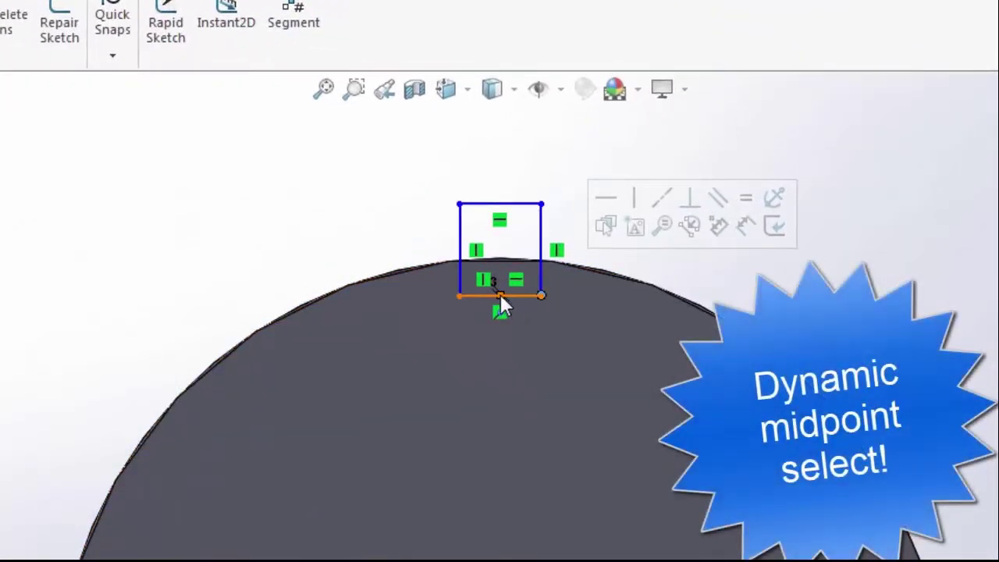
click(500, 295)
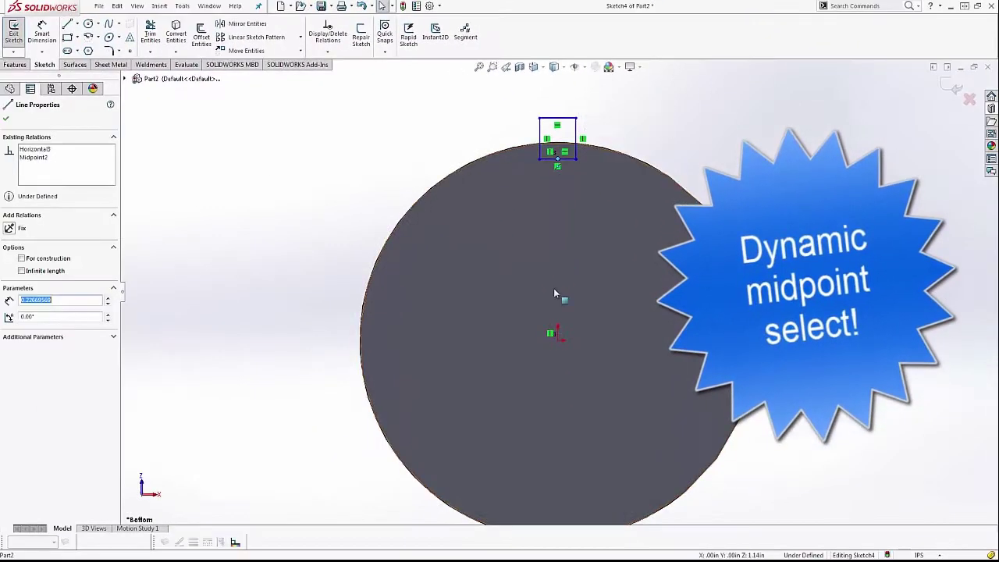
ctrl+click(558, 340)
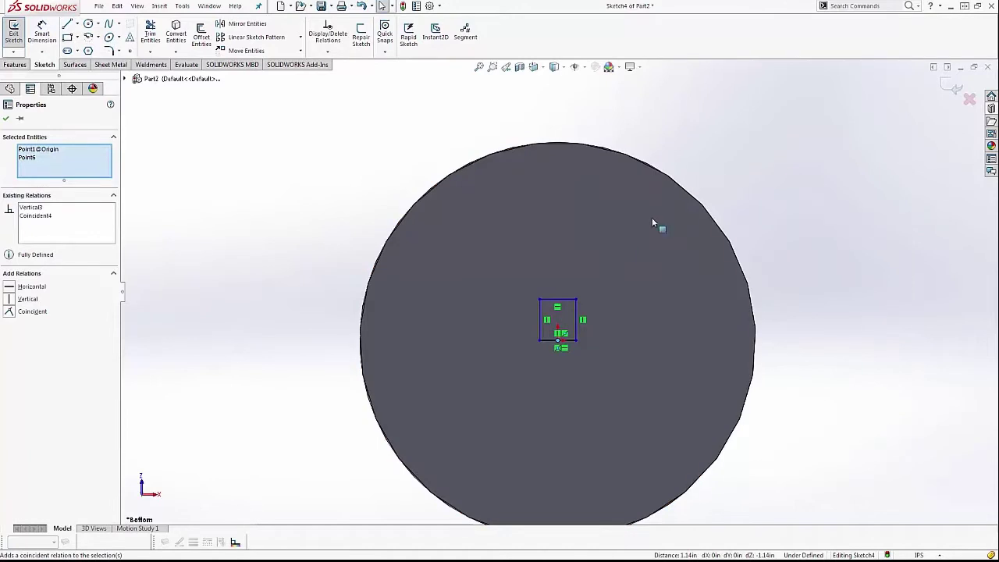
Dimension the rectangle 1.35 tall and 0.3 wide, then preview its boss extrusion
drag(570, 306, 584, 130)
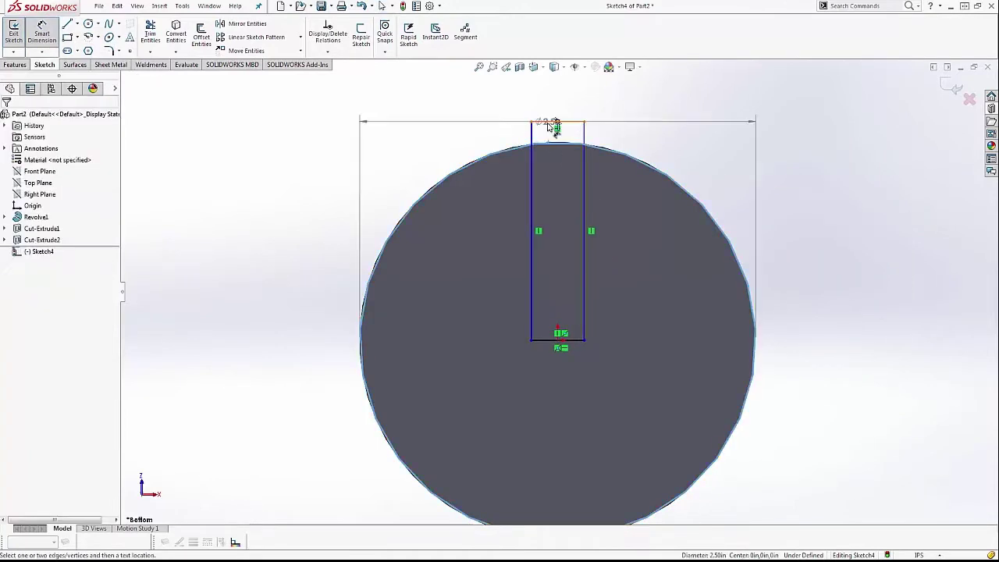
click(456, 234)
text(1.30in)
key(Return)
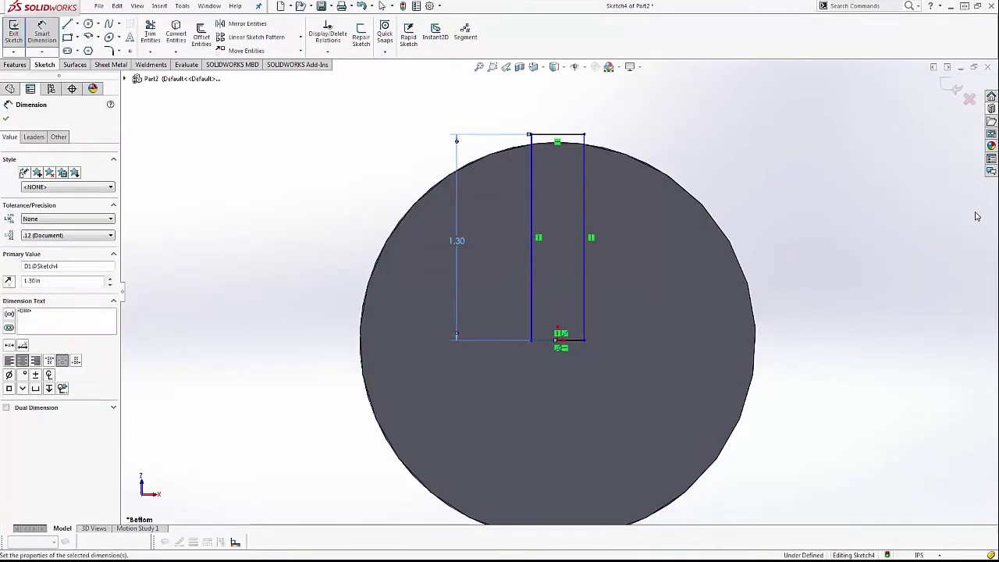
text(1.35)
key(Return)
click(584, 206)
click(559, 185)
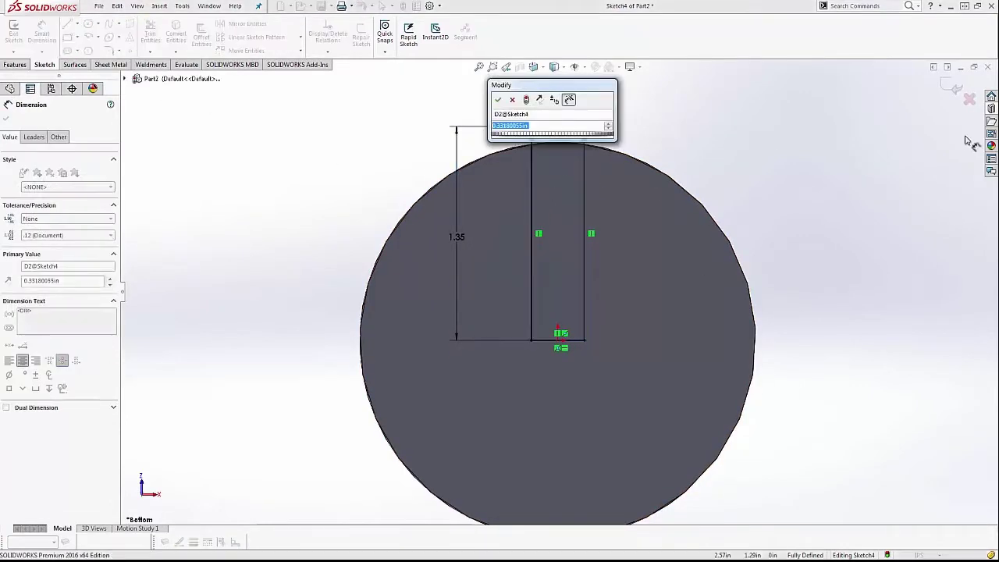
text(0.3)
key(Return)
key(e)
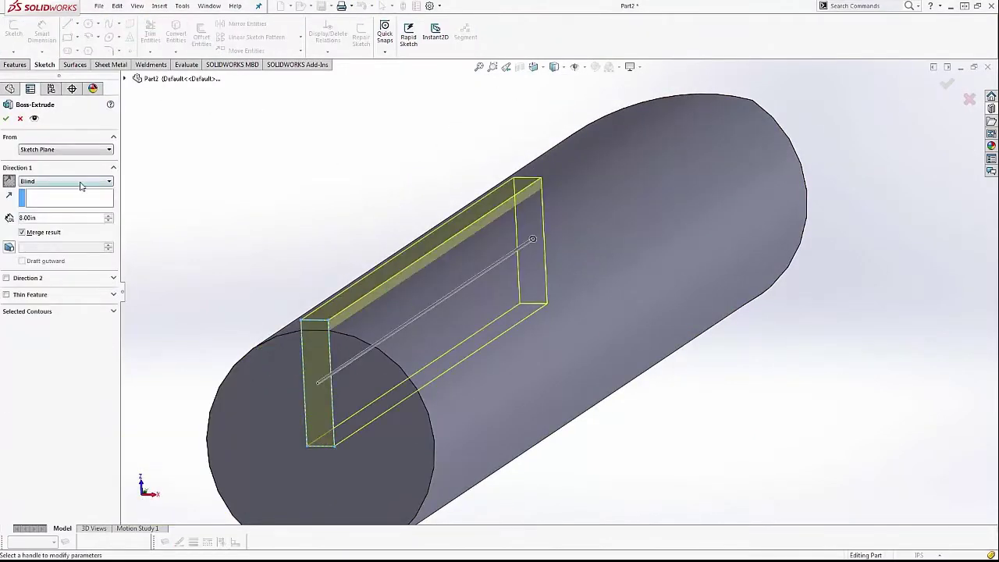
Finish Boss-Extrude1 as a 5.00-long ridge along the hilt
click(595, 343)
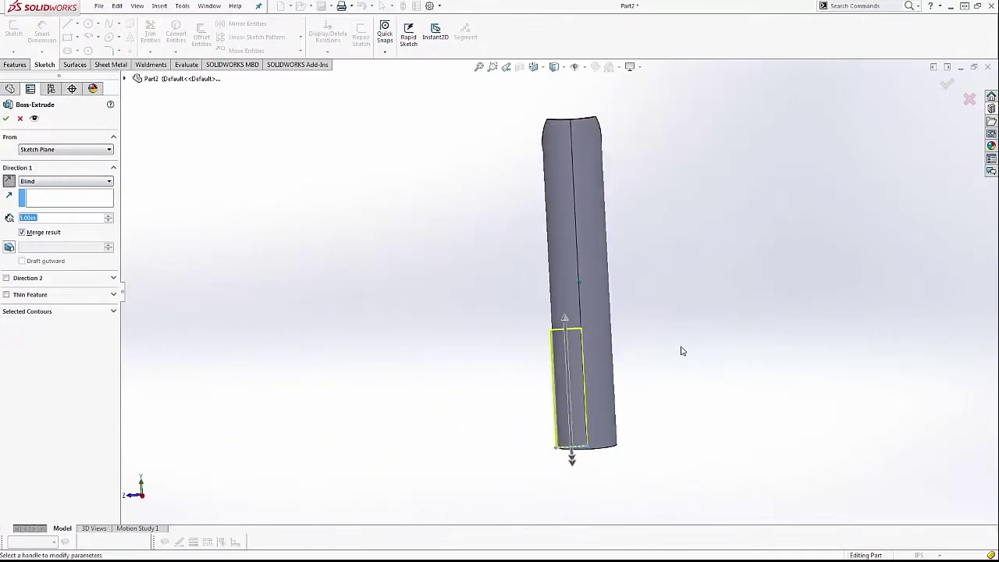
key(Return)
click(489, 269)
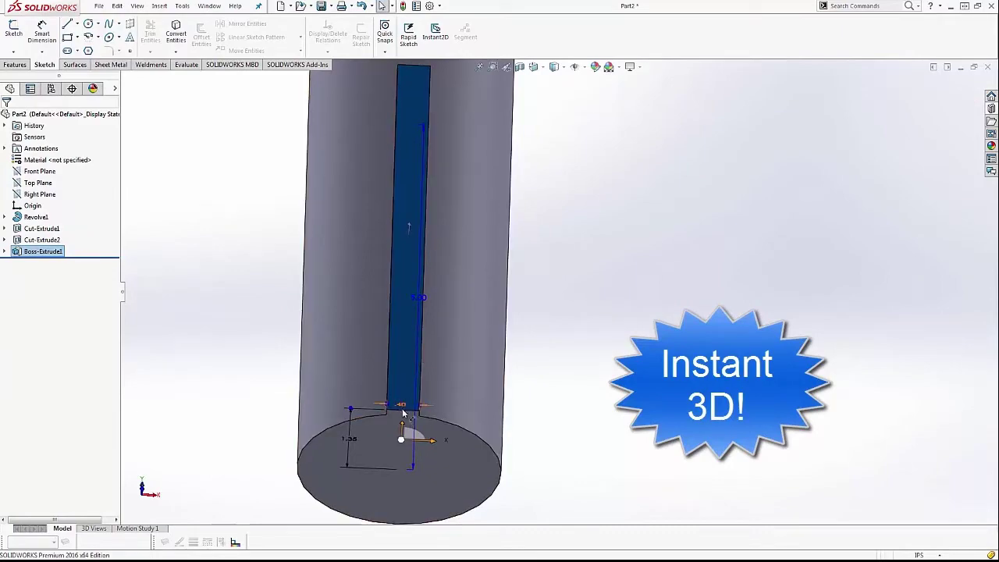
middle_drag(419, 412, 546, 374)
scroll(474, 330, up, 5)
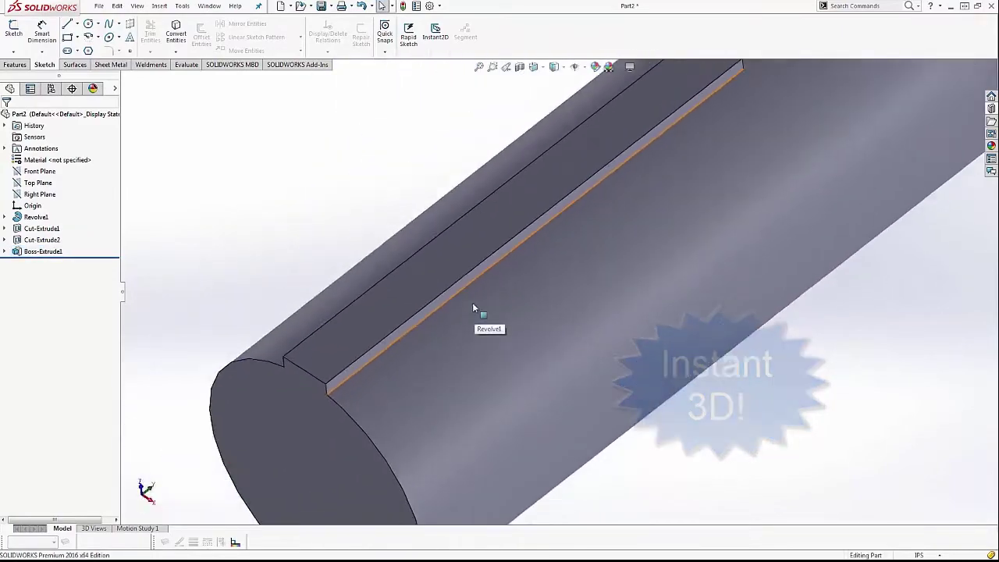
Fillet the ridge's two long edges at 0.1in
key(f)
click(475, 303)
middle_drag(474, 303, 446, 307)
click(327, 351)
middle_drag(328, 351, 476, 335)
scroll(537, 265, up, 3)
key(f)
key(Return)
Set up a circular pattern of the ridge: 8 copies over 360° about the end edge
scroll(433, 286, up, 5)
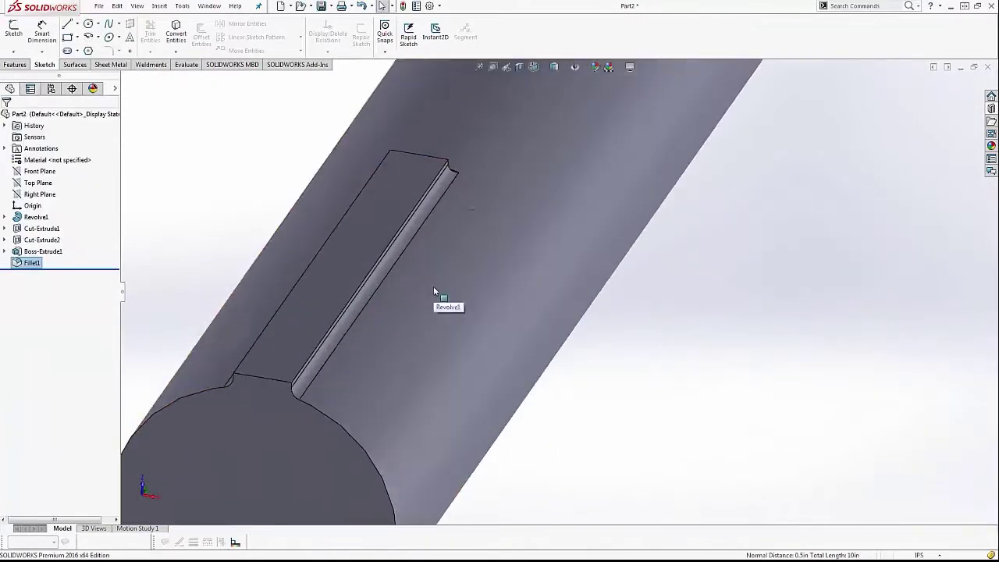
click(15, 64)
click(313, 51)
click(334, 78)
click(504, 356)
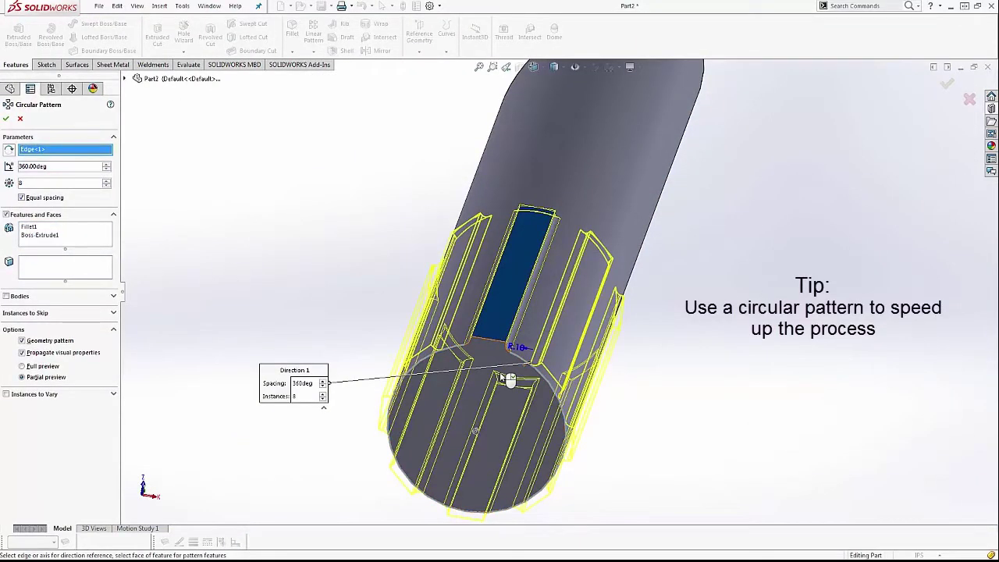
Accept the circular pattern of eight ridges around the hilt
scroll(499, 371, up, 2)
key(Return)
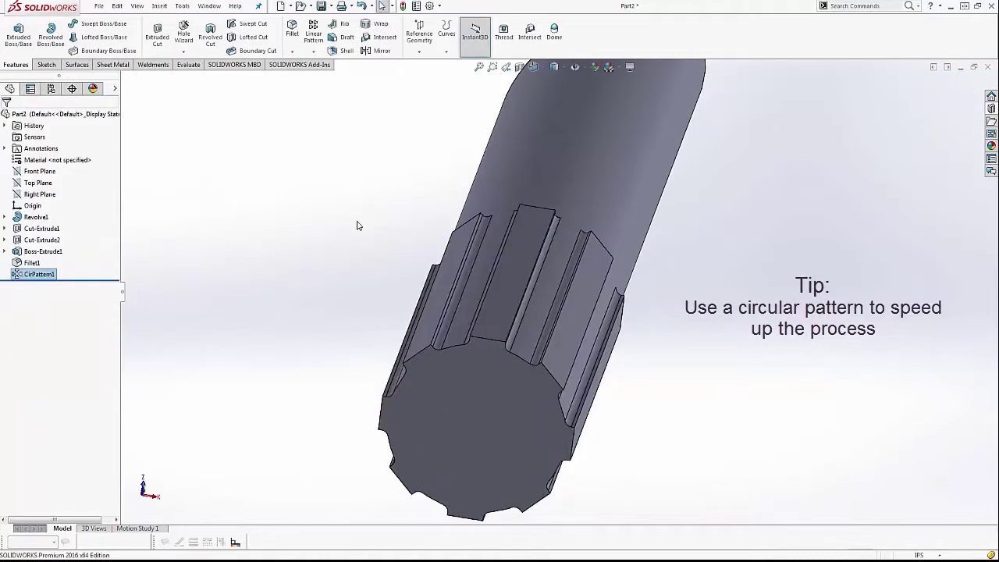
scroll(617, 336, up, 5)
scroll(663, 356, up, 2)
scroll(663, 357, down, 2)
Add a non-continuous dome to the hilt's bottom end face, then open a section view
mouse_move(660, 348)
middle_down()
mouse_move(602, 410)
mouse_move(602, 324)
mouse_move(499, 296)
middle_up()
scroll(500, 296, down, 2)
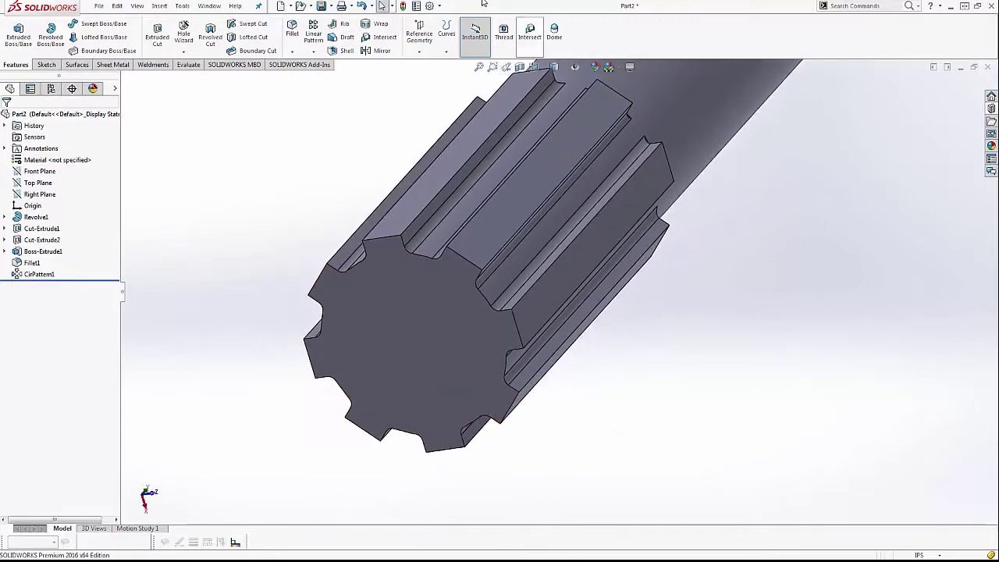
click(553, 31)
click(424, 295)
click(22, 227)
middle_drag(167, 257, 390, 279)
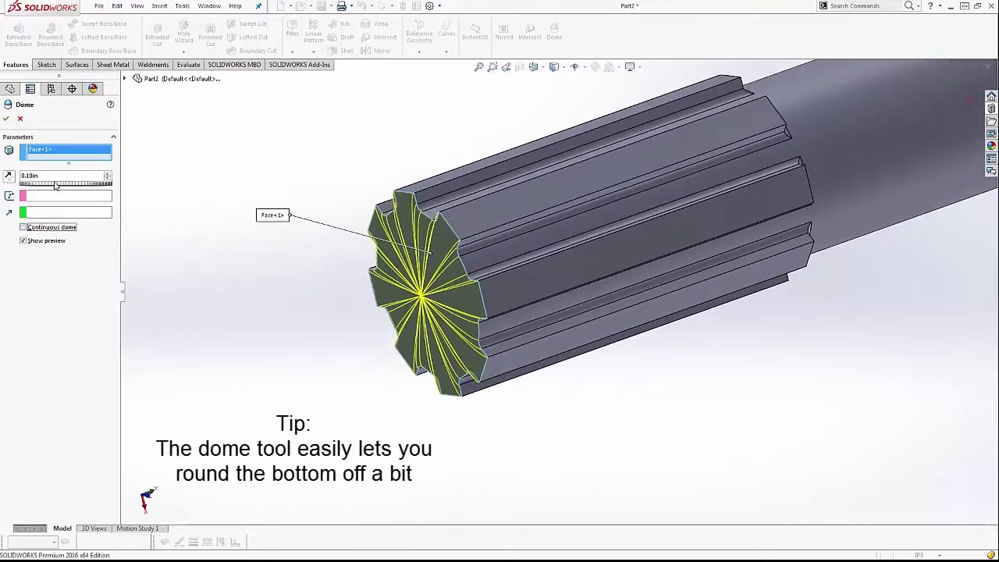
scroll(390, 279, up, 2)
key(Return)
mouse_move(406, 273)
middle_down()
mouse_move(453, 256)
mouse_move(495, 216)
middle_up()
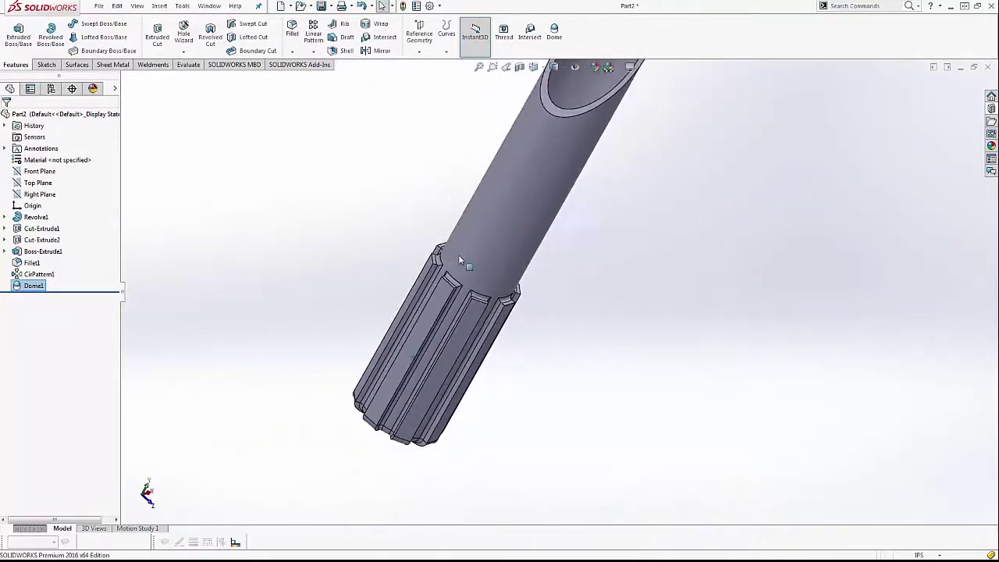
click(519, 67)
Sketch a rectangle on the Front Plane over the upper tube and extrude it about 1.40in
middle_drag(528, 249, 457, 278)
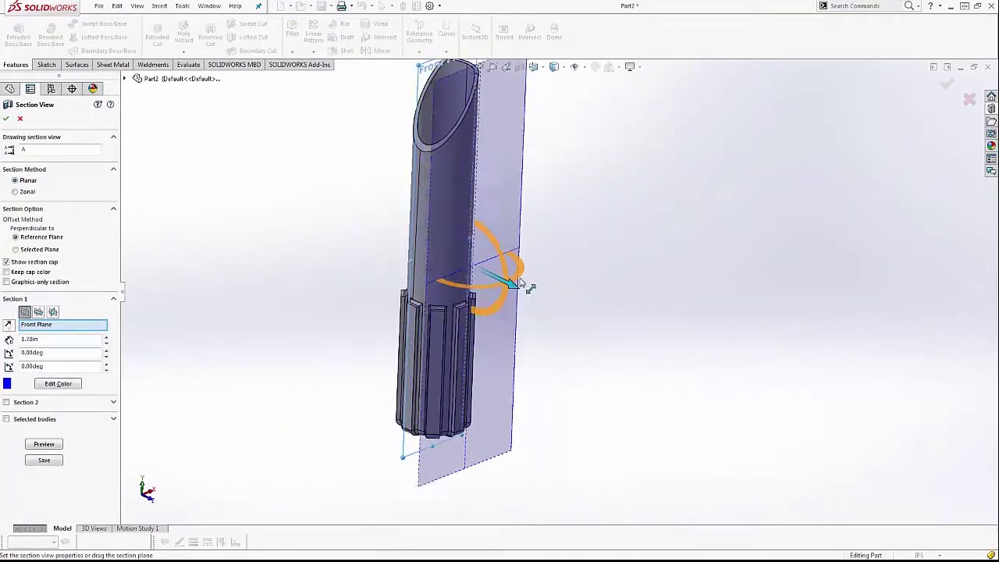
key(Escape)
middle_drag(515, 213, 582, 261)
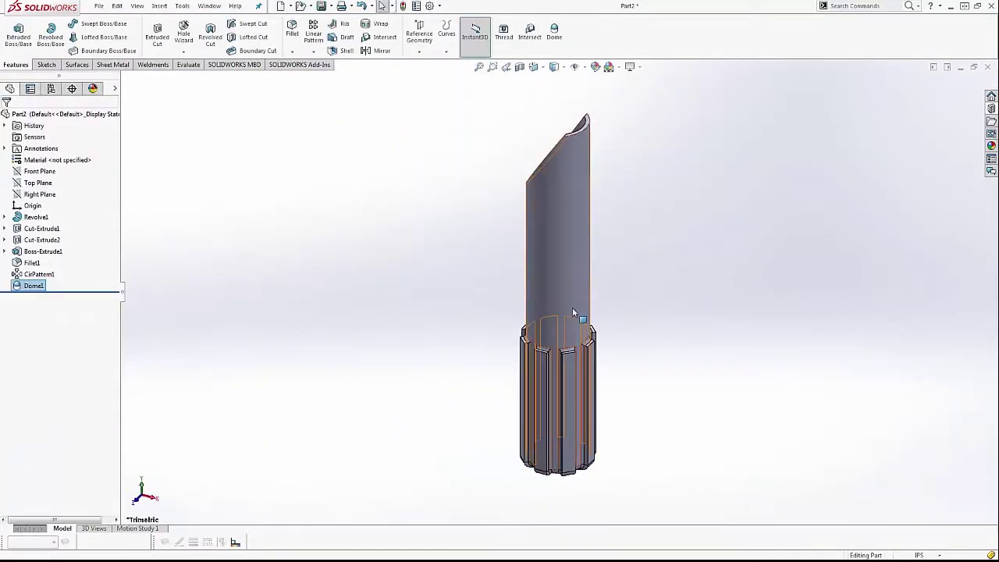
click(39, 171)
click(68, 36)
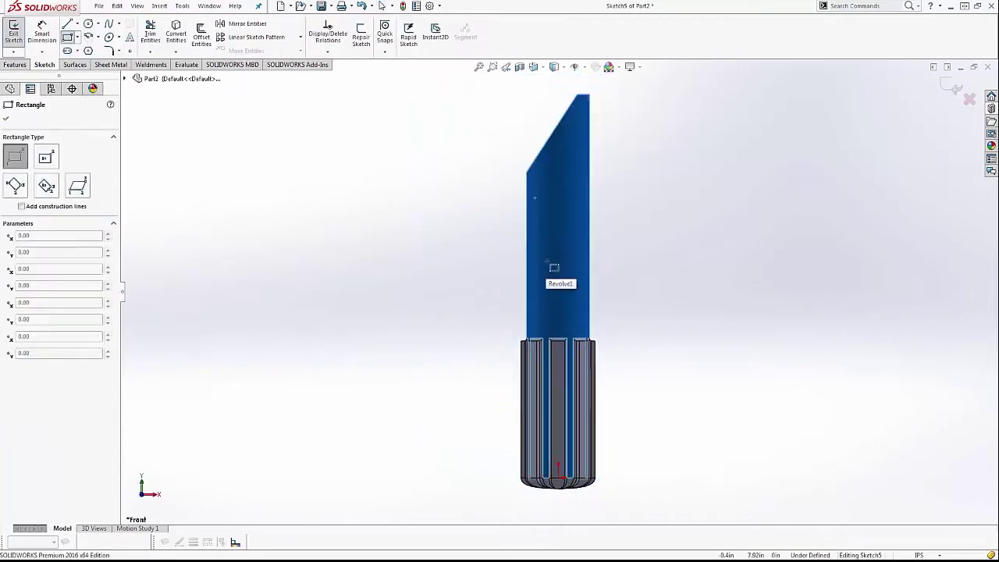
drag(547, 260, 574, 331)
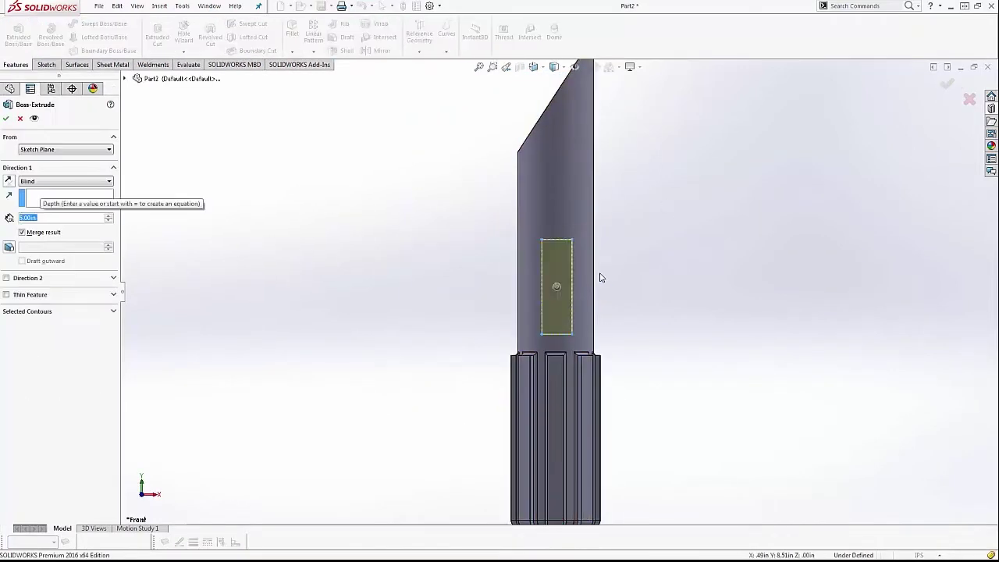
drag(392, 338, 525, 333)
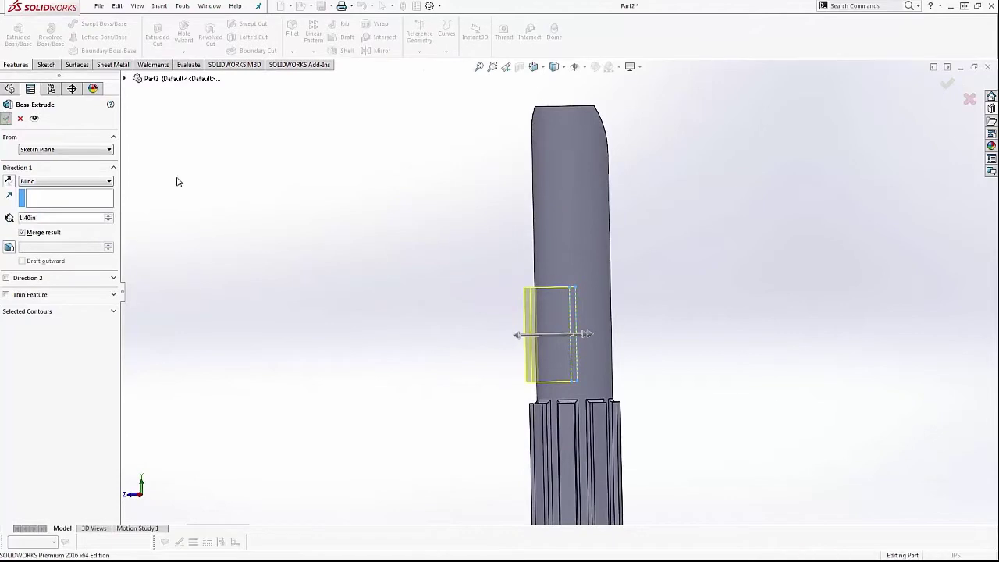
click(6, 117)
Start a circle sketch on the Right Plane for the hilt button
click(45, 194)
click(45, 64)
click(108, 37)
click(558, 232)
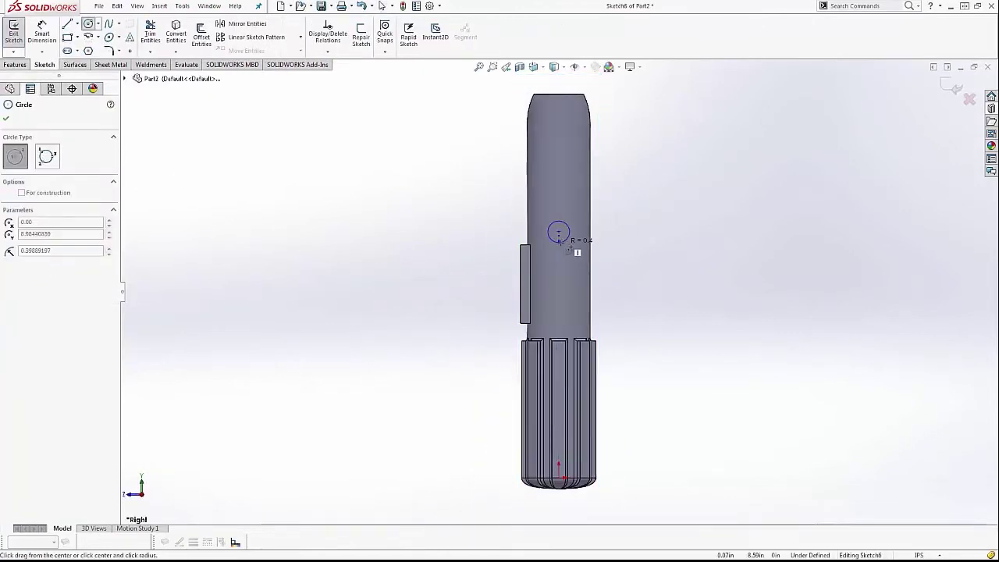
Extrude the circle into a button and cut a recess from a 0.10 inward offset
click(568, 245)
click(6, 117)
click(424, 252)
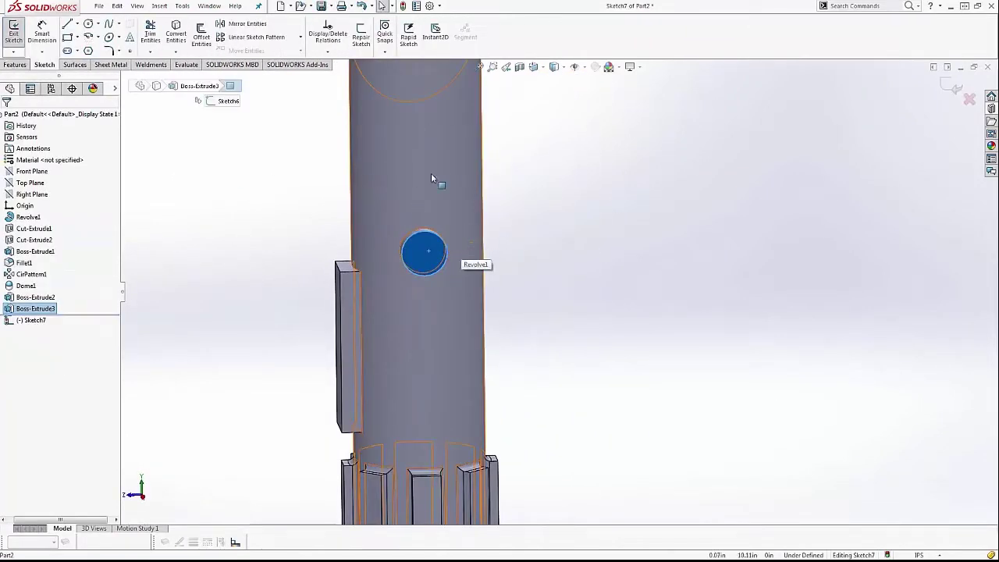
click(202, 35)
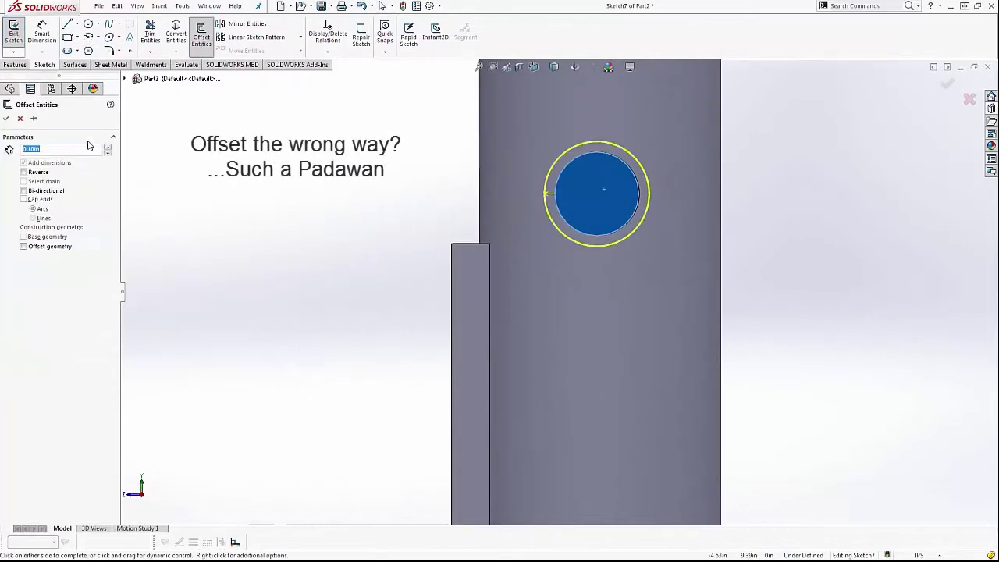
click(6, 119)
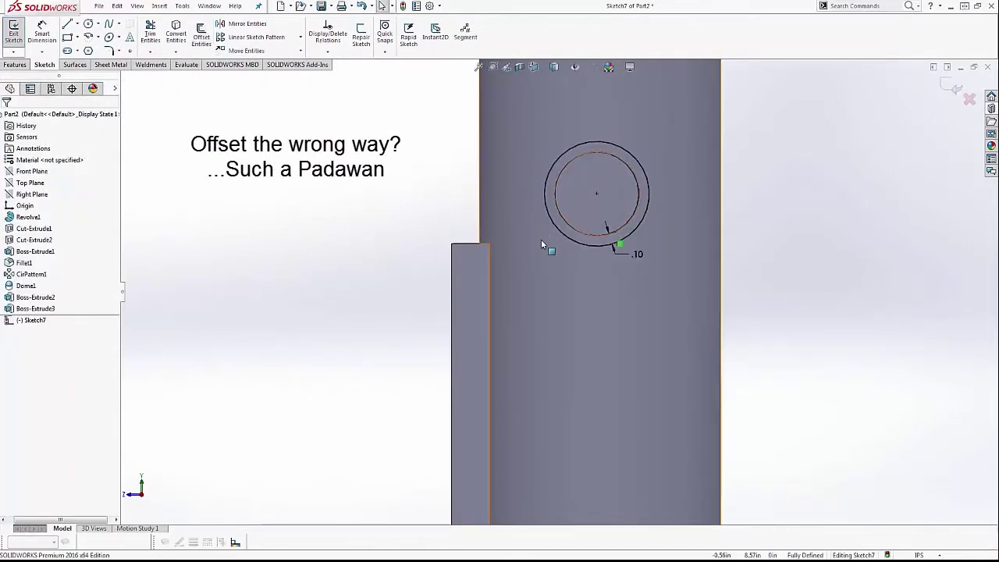
click(640, 253)
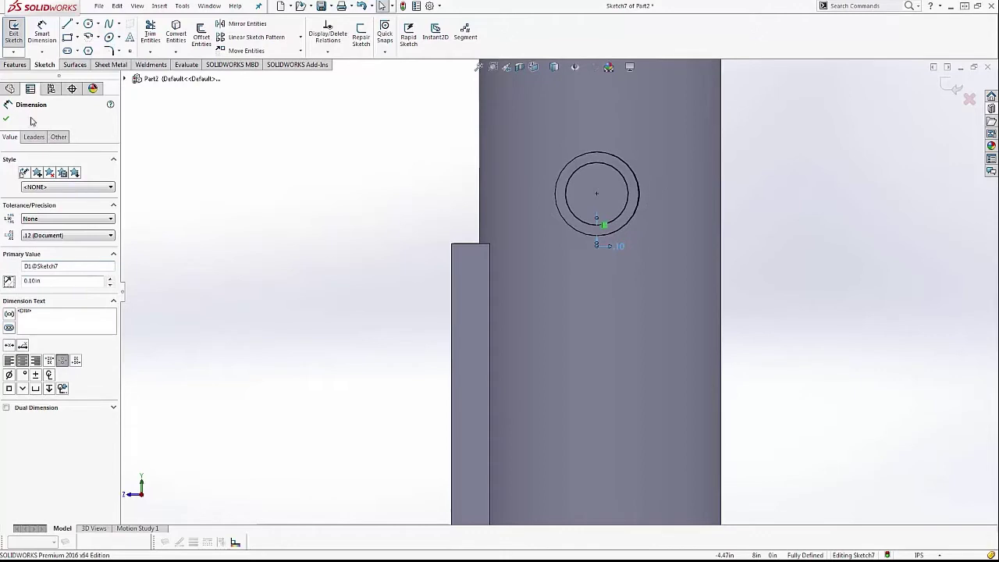
click(7, 119)
key(ctrl+e)
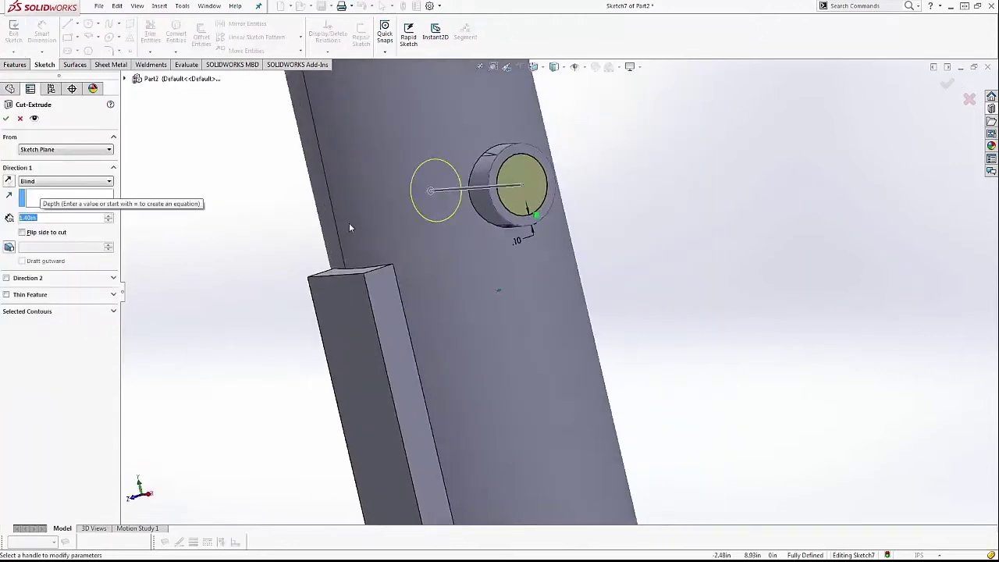
key(Return)
Extrude an inner cap from a 0.05 inward offset on the recess floor
click(392, 343)
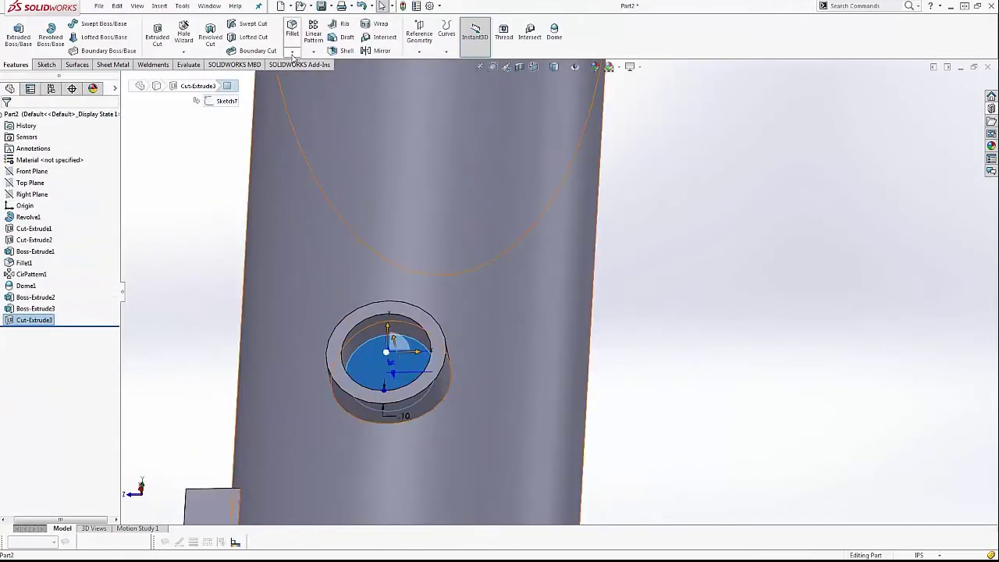
click(202, 37)
click(508, 205)
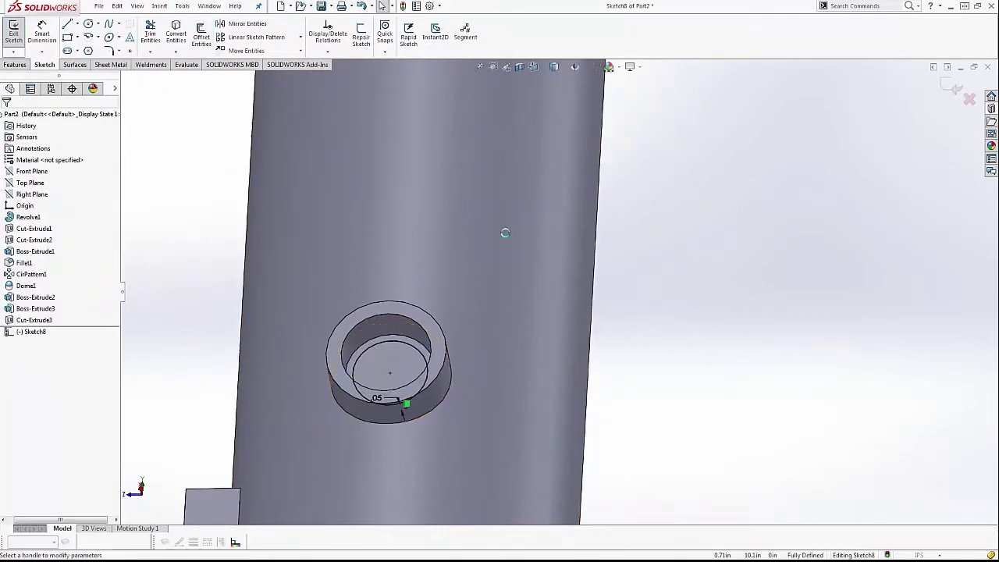
key(ctrl+e)
key(Return)
Dome the cap's top face to round off the button
click(383, 347)
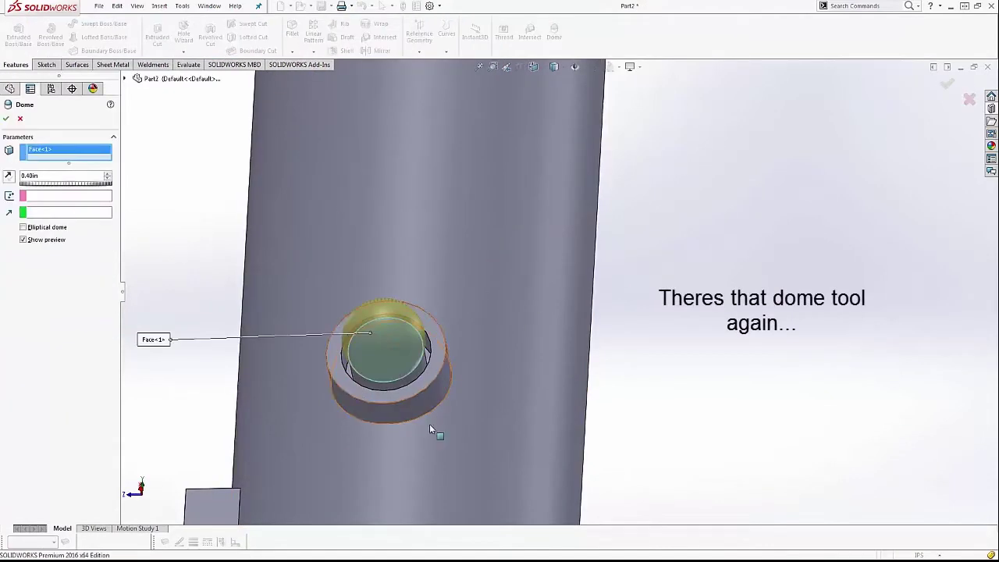
middle_drag(437, 430, 150, 193)
key(Return)
mouse_move(292, 239)
middle_down()
mouse_move(580, 297)
mouse_move(568, 267)
middle_up()
click(32, 194)
Sketch a slanted half-slot outline with lines on the Right Plane
key(l)
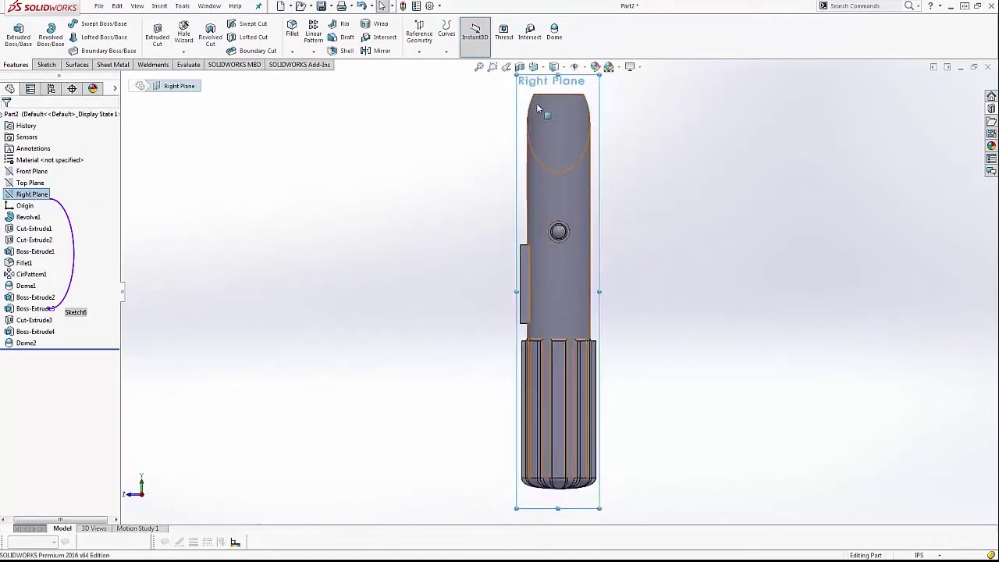
scroll(499, 258, down, 5)
click(519, 148)
click(500, 266)
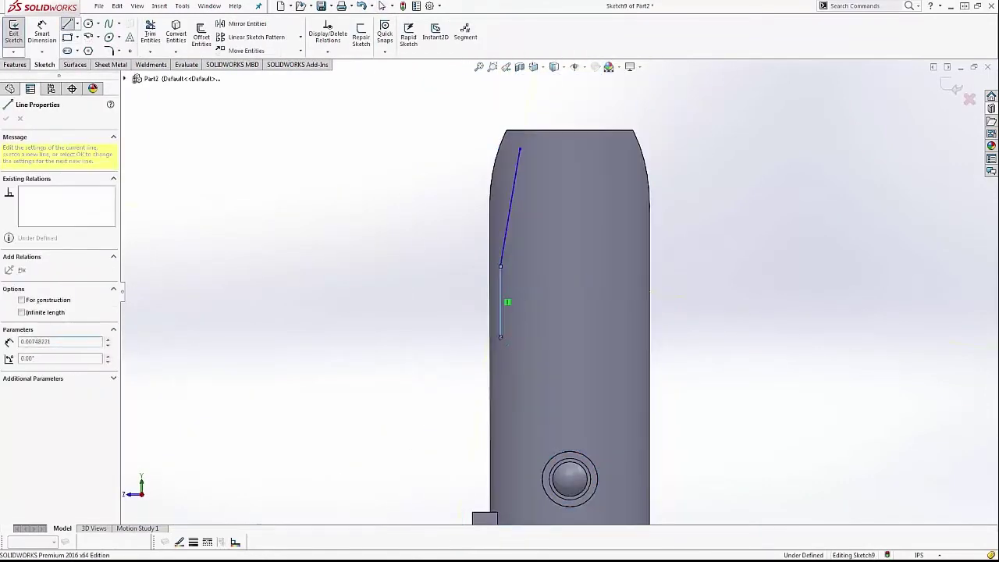
click(520, 148)
key(Escape)
drag(555, 195, 543, 177)
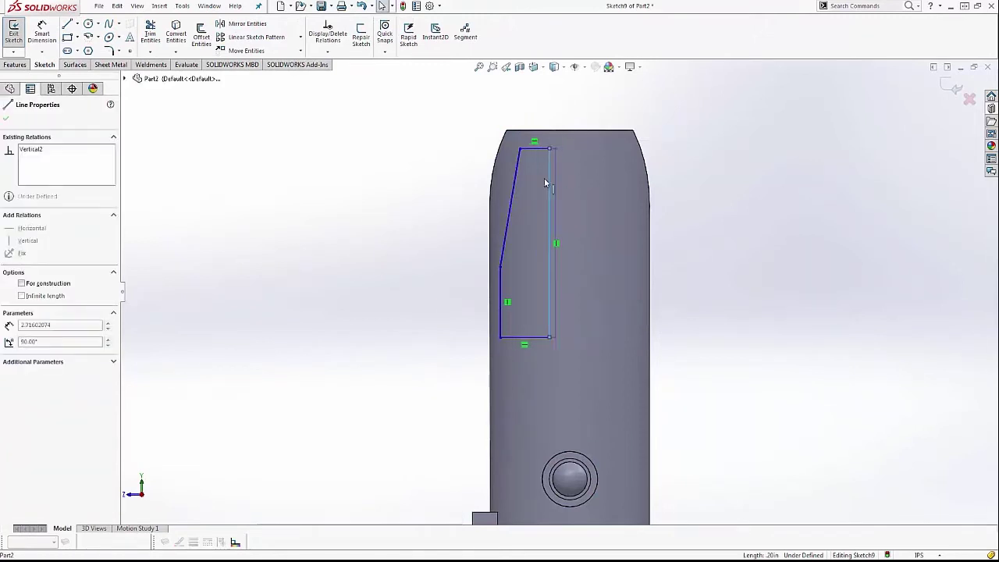
Draw a vertical centreline and mirror the slot outline across it
key(l)
drag(569, 479, 570, 99)
key(Escape)
drag(452, 116, 571, 340)
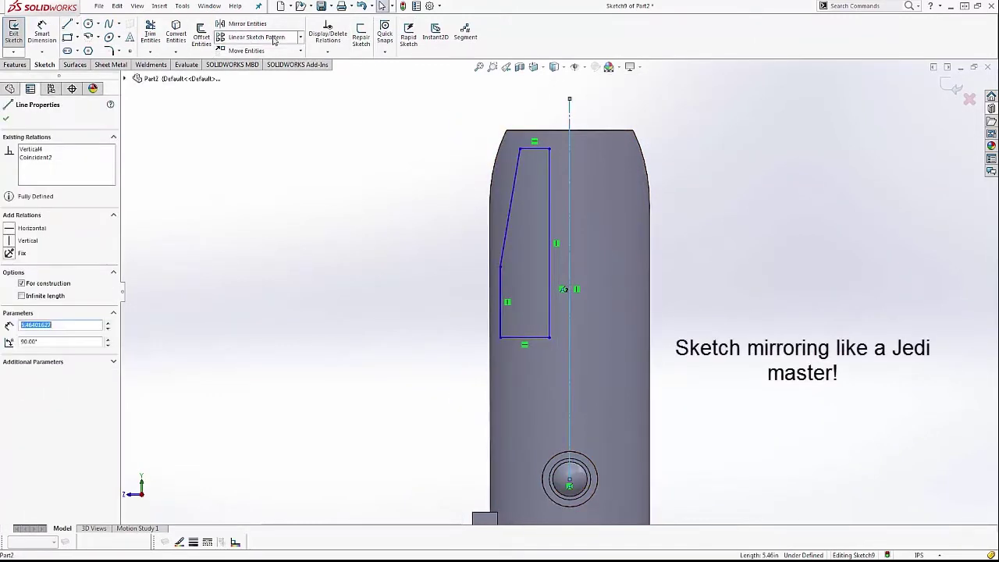
click(247, 23)
click(572, 234)
key(Return)
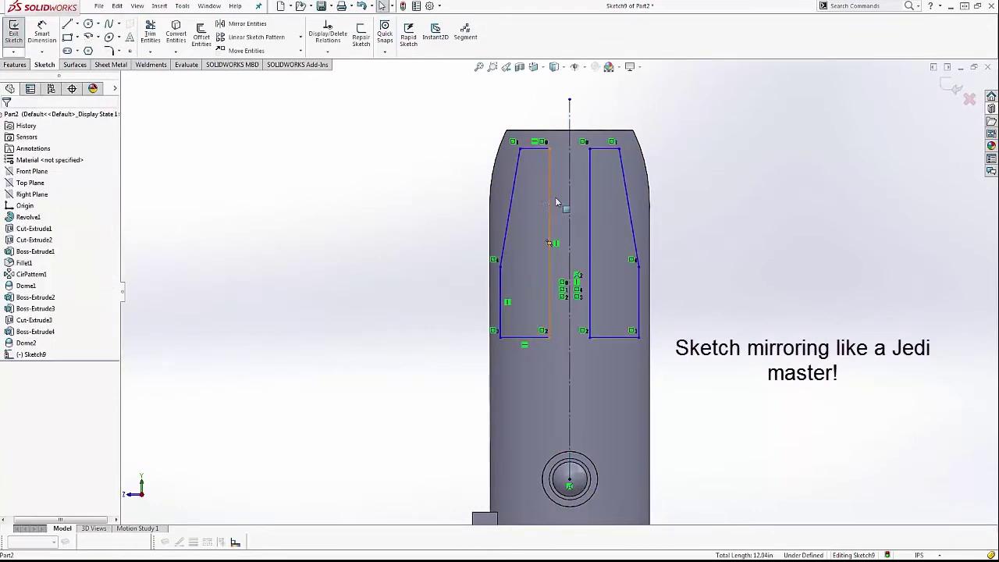
Extrude-cut the mirrored slot outlines Through All
click(494, 252)
click(15, 64)
click(157, 37)
click(66, 181)
click(47, 192)
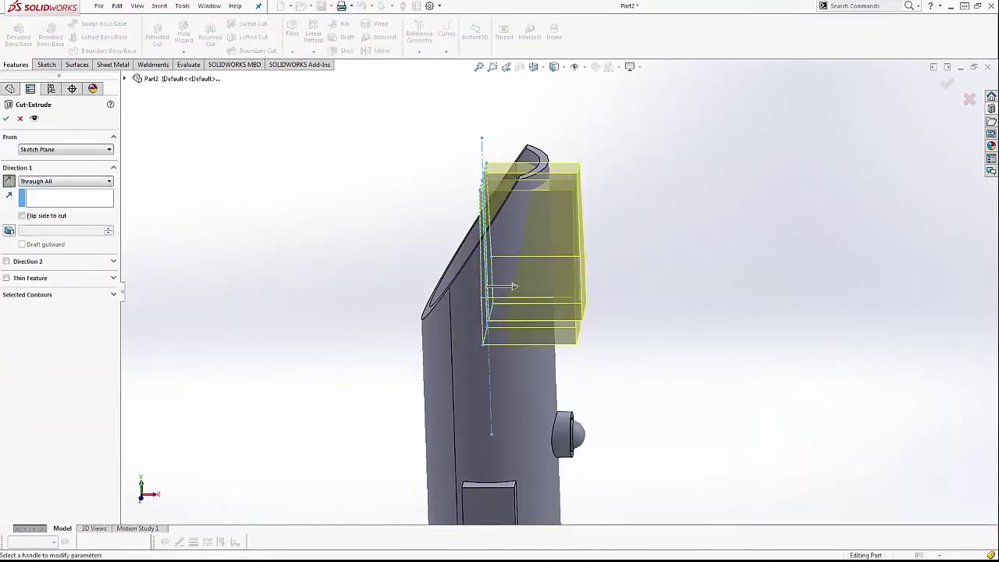
key(Return)
Sketch a rectangle on the hilt's flat side face and offset it by 0.05 in
click(495, 268)
click(459, 238)
click(67, 37)
drag(490, 112, 585, 439)
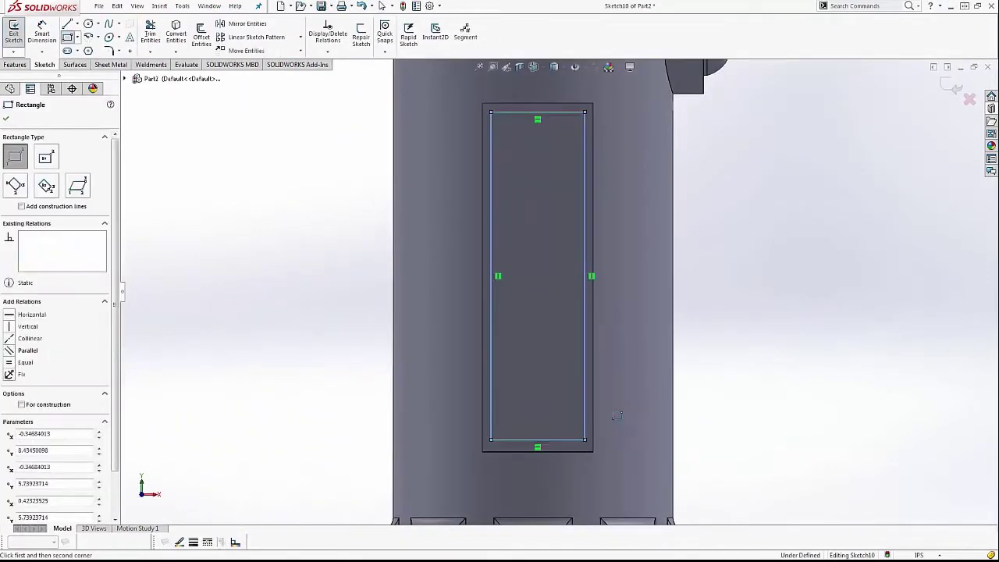
click(201, 36)
click(6, 118)
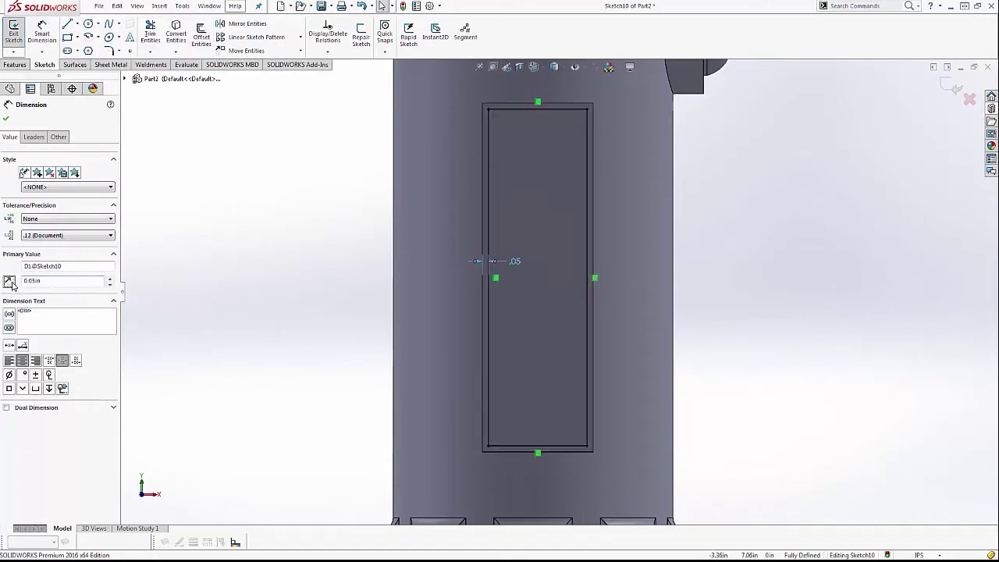
key(Escape)
Extrude the offset rectangle sketch outward into a raised side plate
click(15, 64)
click(18, 37)
key(Return)
mouse_move(612, 204)
middle_down()
mouse_move(537, 135)
mouse_move(797, 430)
middle_up()
scroll(442, 375, down, 5)
scroll(446, 383, up, 5)
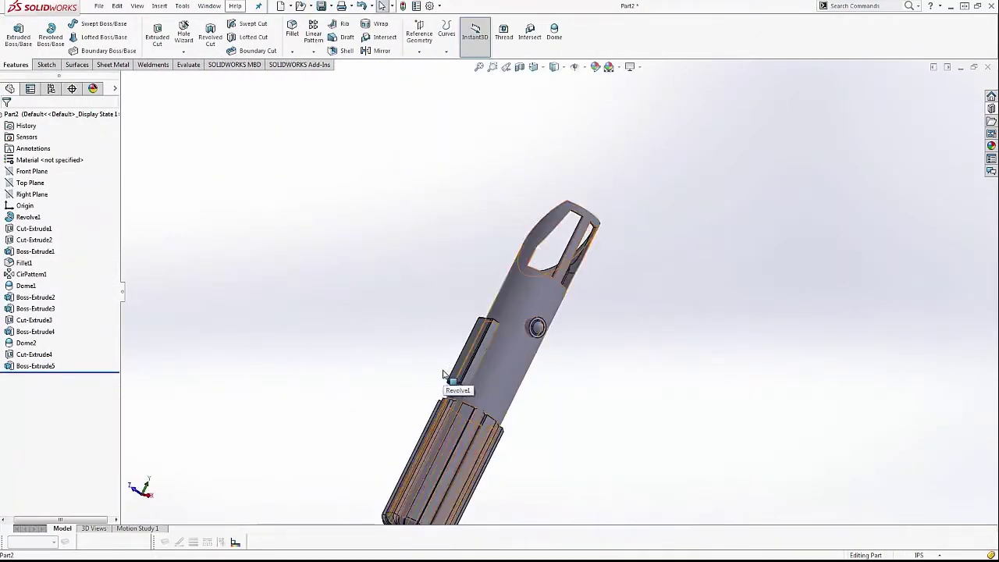
scroll(503, 399, down, 5)
Sketch a horizontal line across the plate's top face and extrude-cut a groove along it
click(590, 318)
click(164, 34)
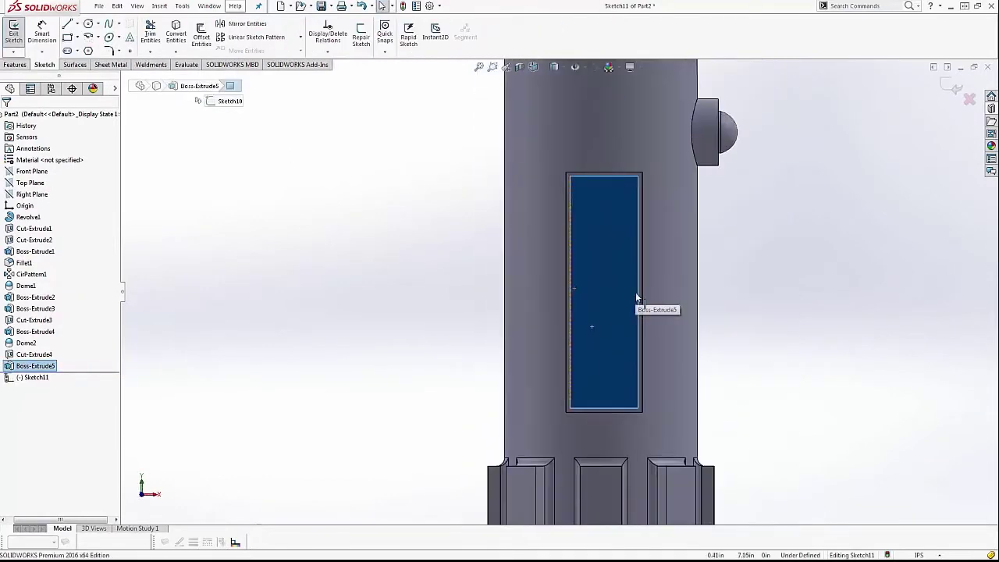
key(l)
click(513, 254)
click(632, 255)
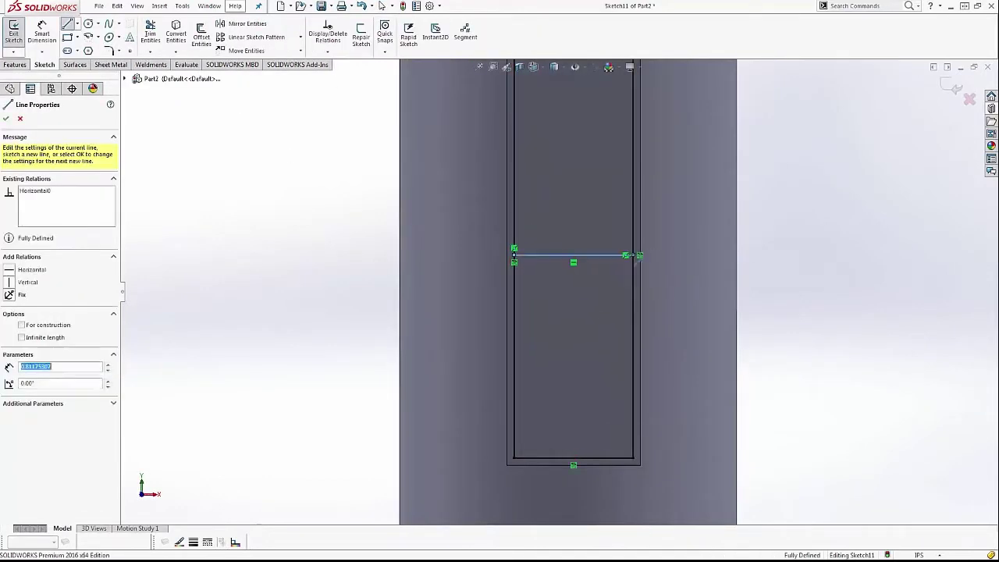
key(Return)
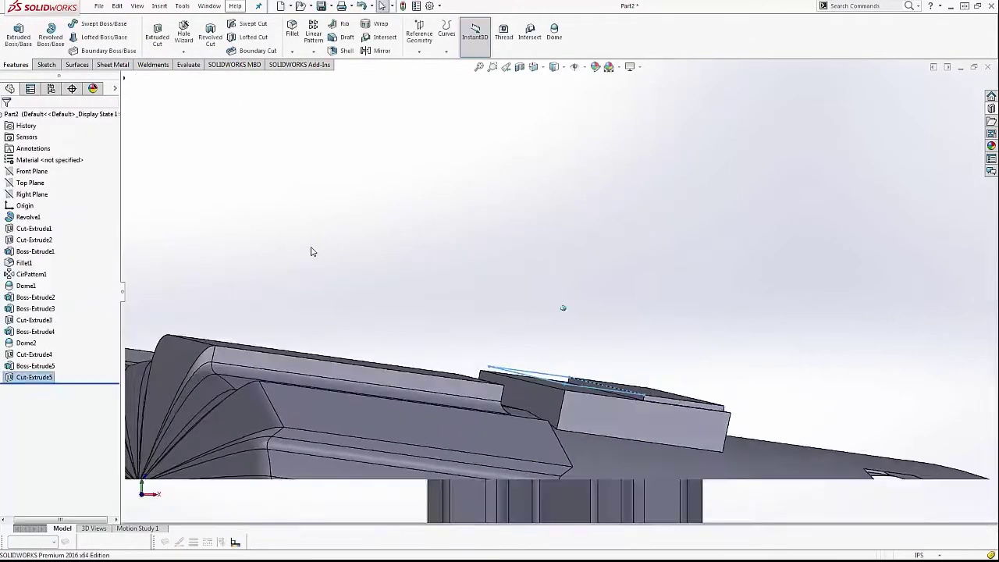
scroll(312, 250, up, 5)
mouse_move(457, 279)
middle_down()
mouse_move(460, 296)
mouse_move(453, 282)
middle_up()
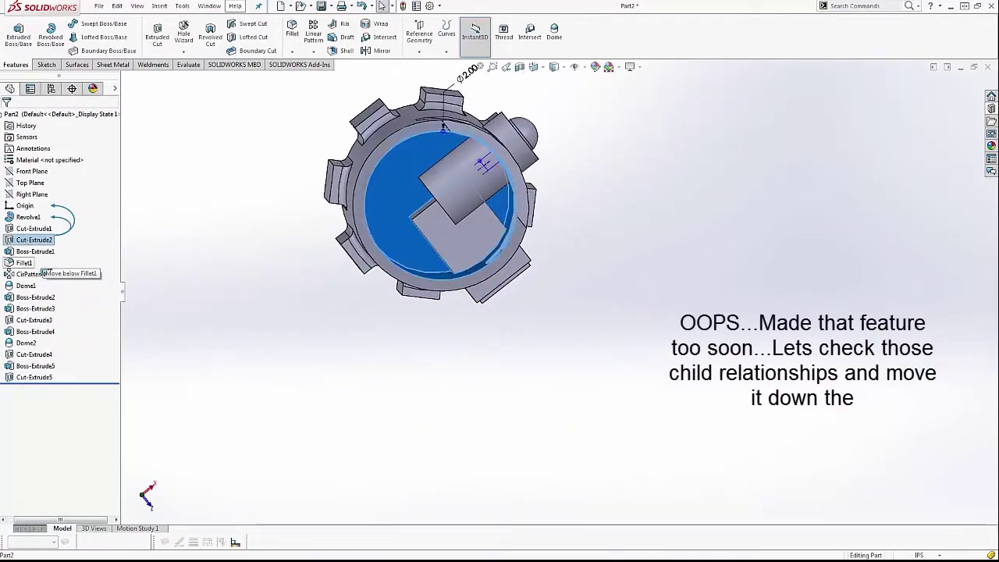
Drag Cut-Extrude2 below Cut-Extrude5 in the feature tree so it rebuilds last
drag(45, 273, 41, 379)
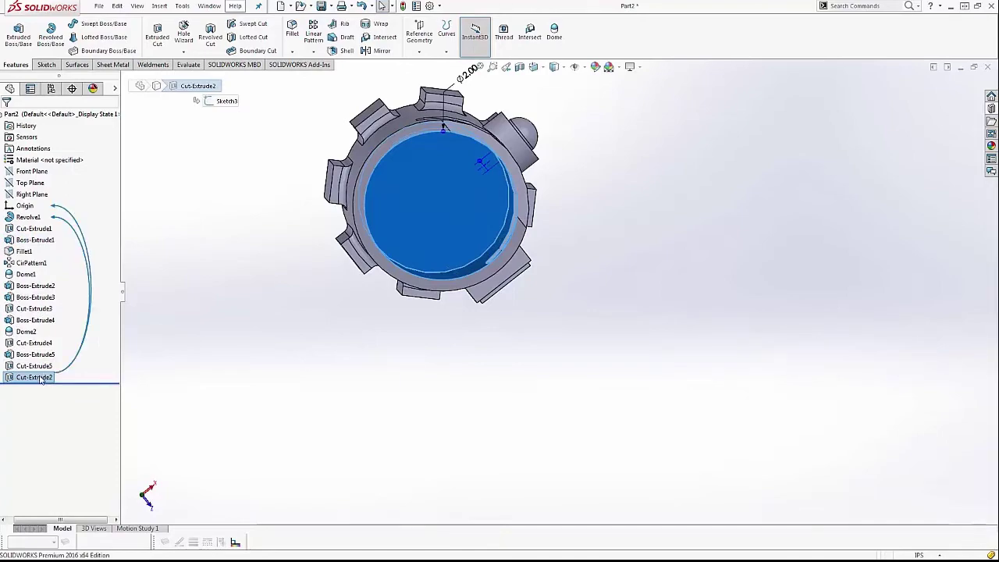
middle_drag(461, 296, 416, 337)
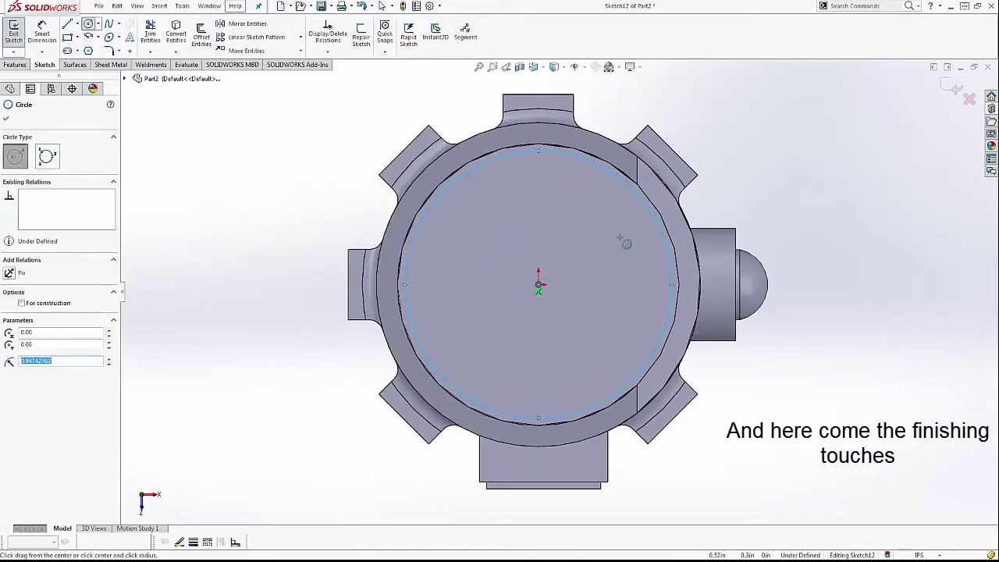
Extrude the blade 48.00 in from the hilt's emitter end
middle_drag(591, 241, 523, 264)
drag(523, 264, 602, 236)
click(700, 225)
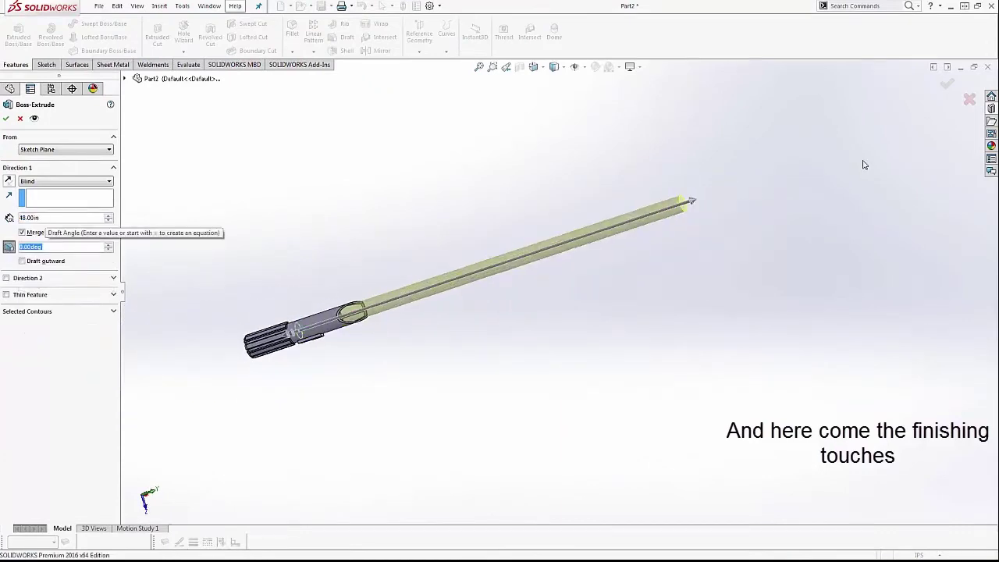
key(Return)
click(717, 234)
scroll(741, 139, down, 3)
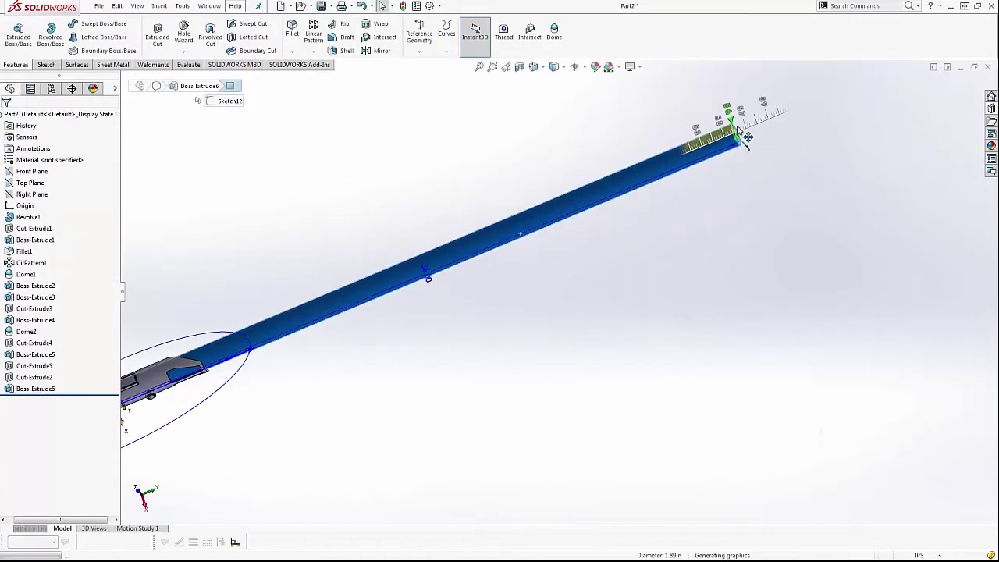
key(Escape)
key(f)
scroll(658, 241, down, 5)
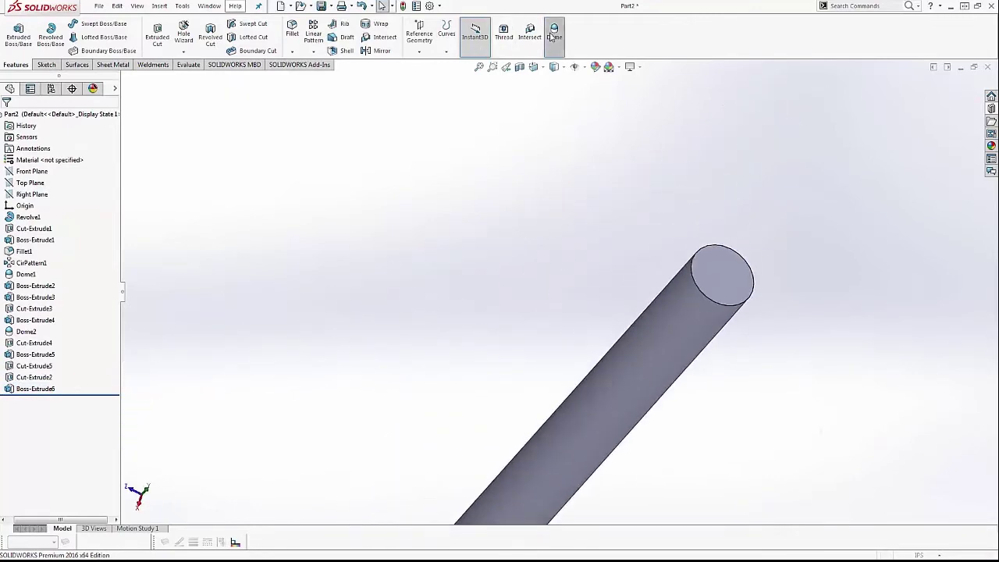
Round the blade's flat end face with a 0.20 in dome
click(554, 31)
click(554, 66)
click(564, 131)
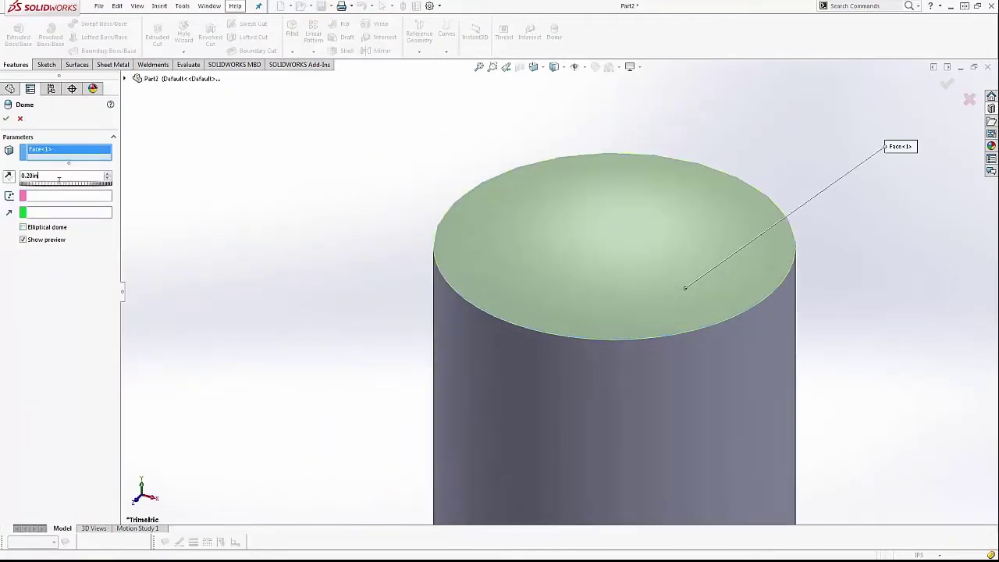
click(6, 118)
middle_drag(593, 420, 472, 349)
scroll(472, 350, down, 3)
scroll(482, 356, up, 2)
key(ctrl+7)
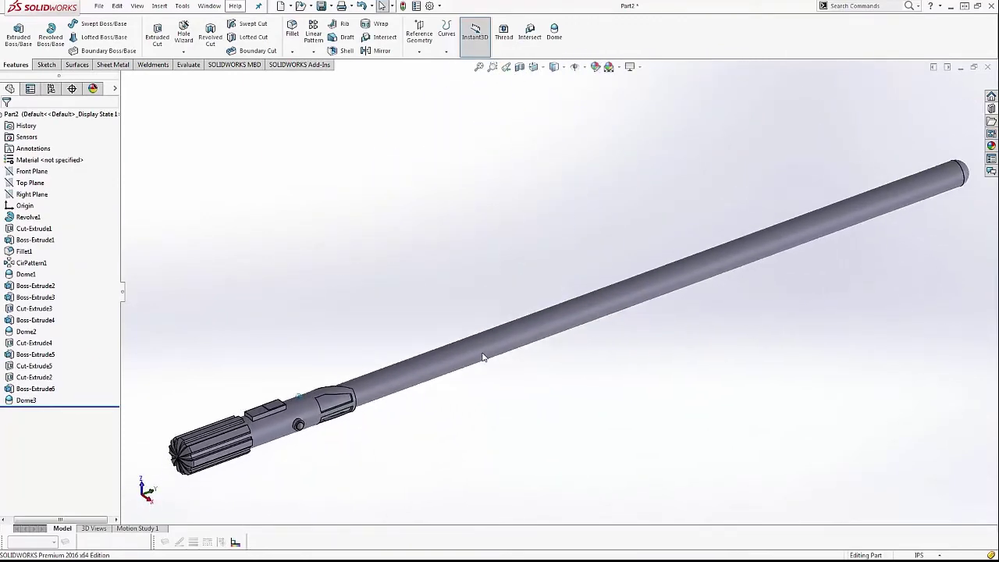
Apply a blue colour appearance to the blade body, Boss-Extrude6
click(991, 146)
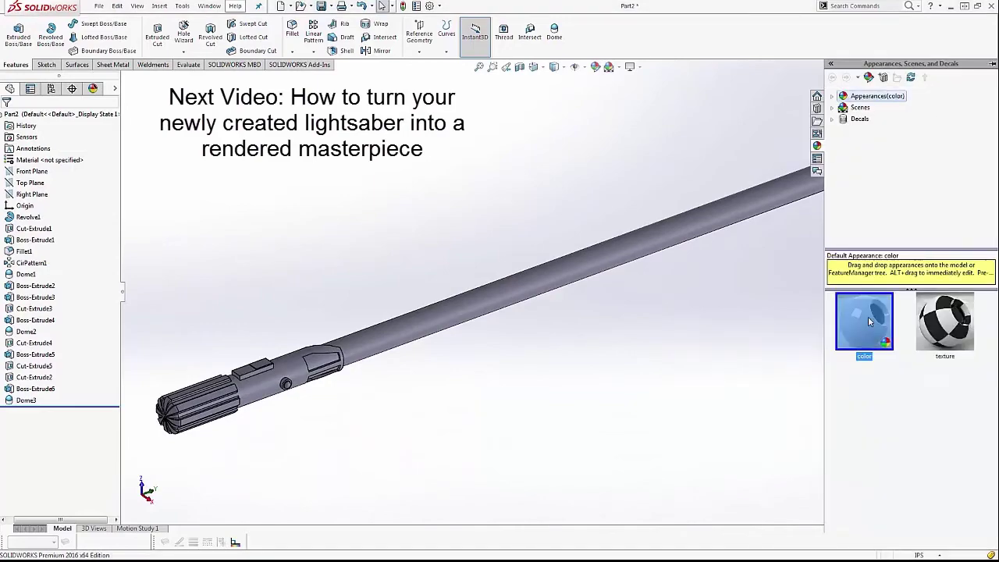
drag(862, 322, 515, 275)
click(34, 156)
click(34, 320)
click(74, 371)
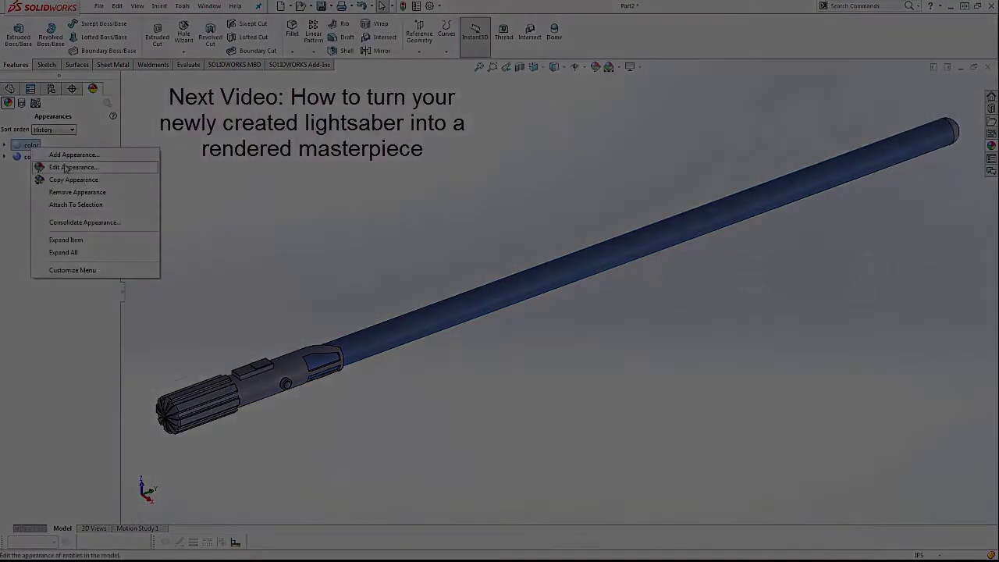